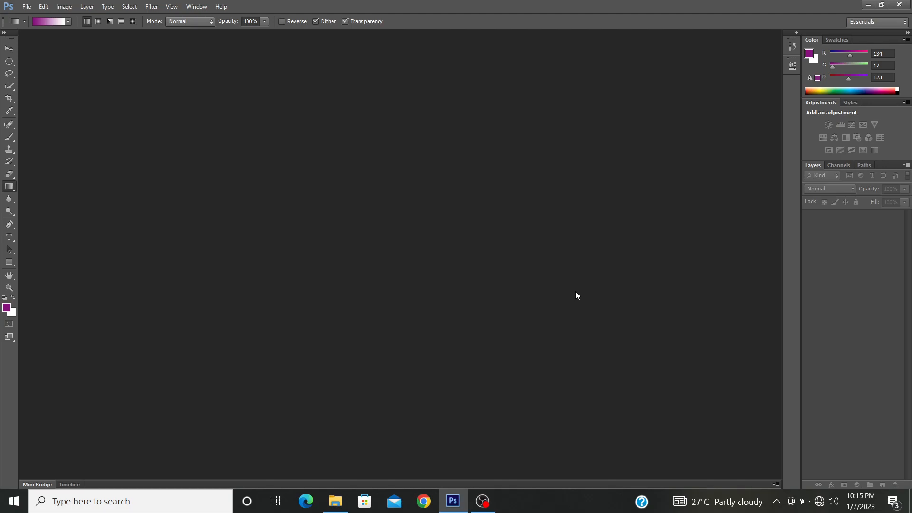
Step: Open the office-meeting photo (8101929) and the skyscraper photo pexels-pixabay-290275 together from the Images folder
{"action": "key", "text": "ctrl+o"}
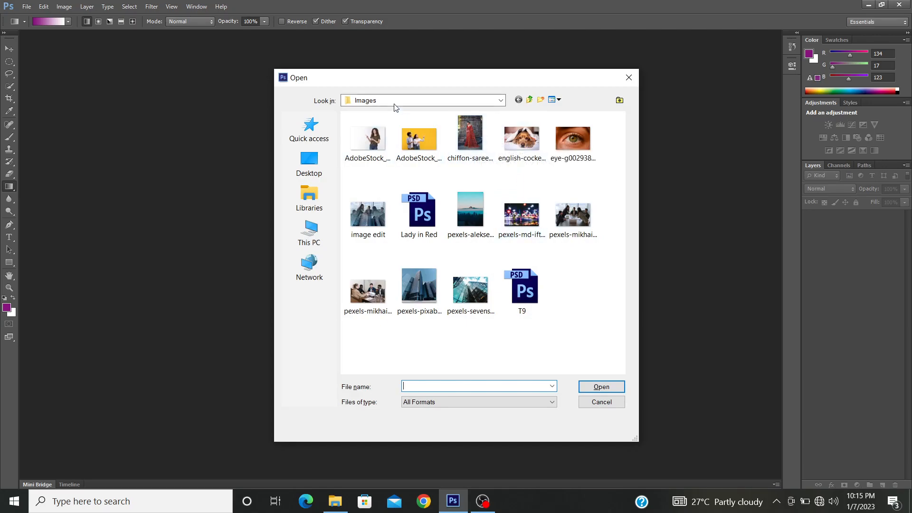
{"action": "left_click", "coordinate": [571, 221]}
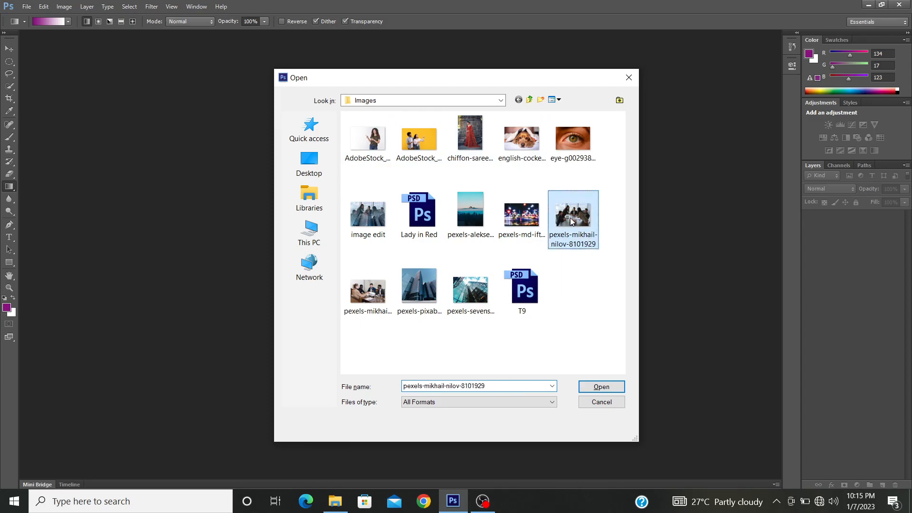
{"action": "left_click", "coordinate": [426, 302], "text": "ctrl"}
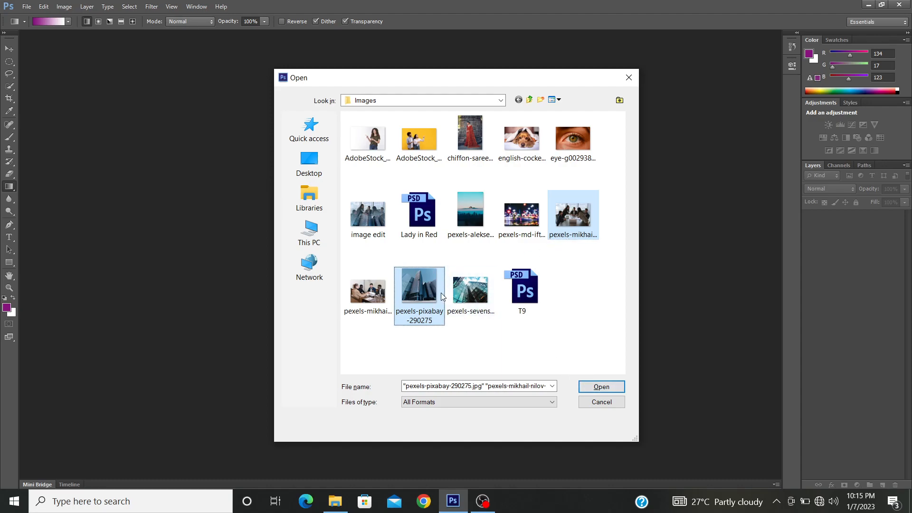
{"action": "left_click", "coordinate": [575, 222]}
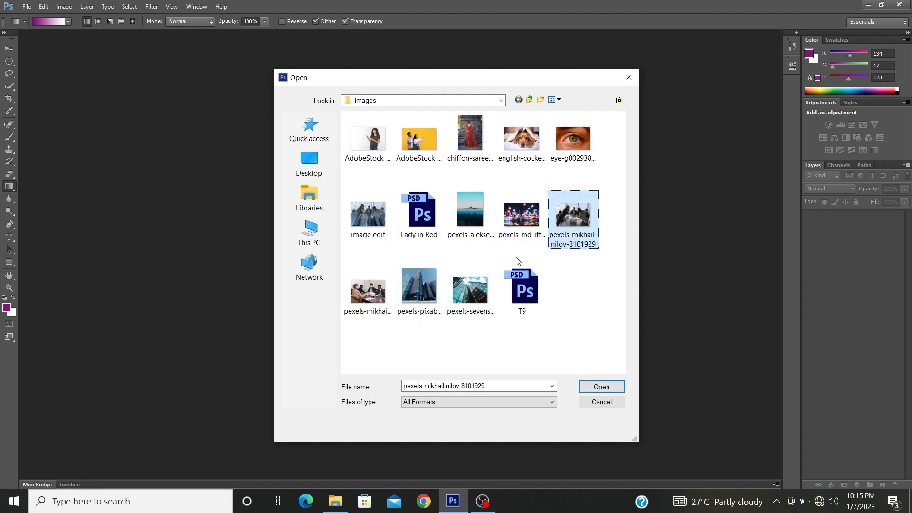
{"action": "left_click", "coordinate": [424, 294], "text": "ctrl"}
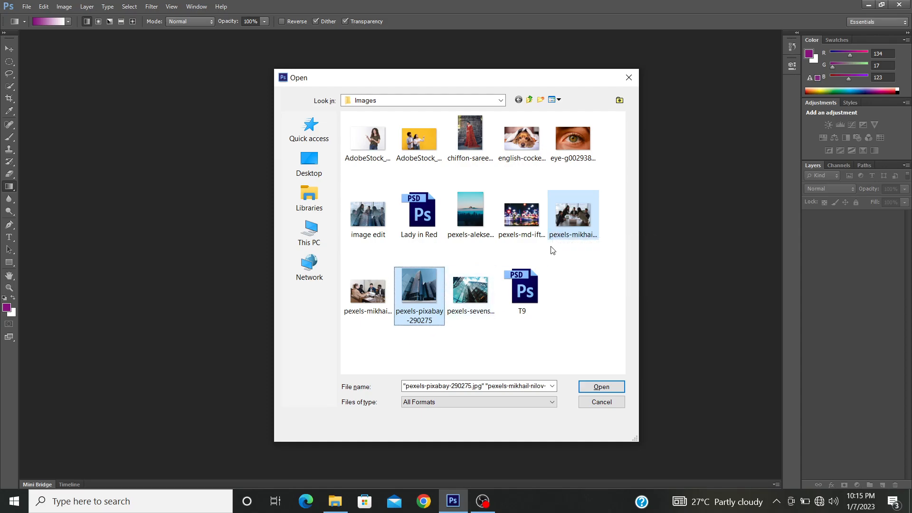
{"action": "left_click", "coordinate": [587, 388]}
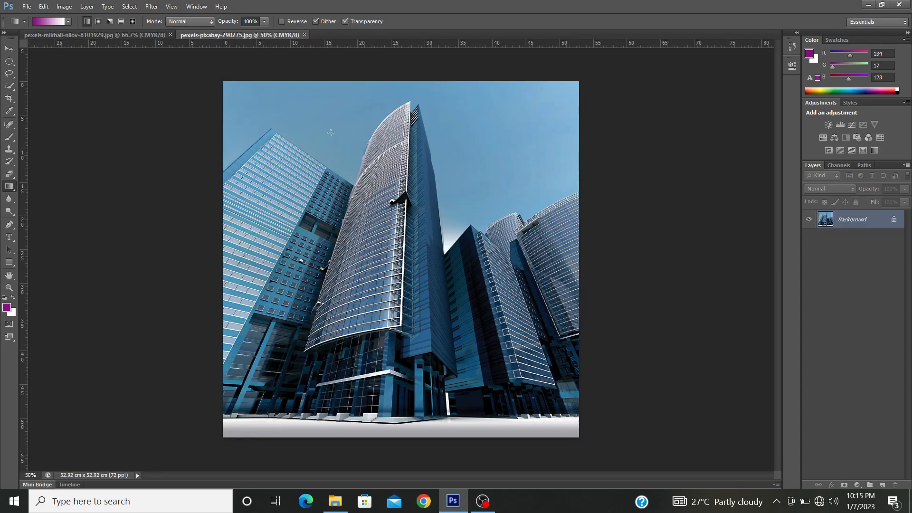
{"action": "key", "text": "ctrl+o"}
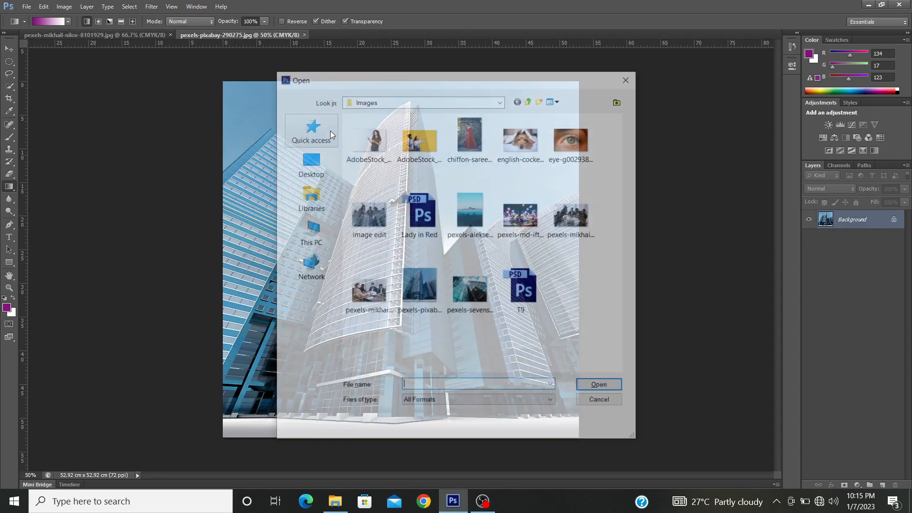
{"action": "left_click", "coordinate": [519, 219]}
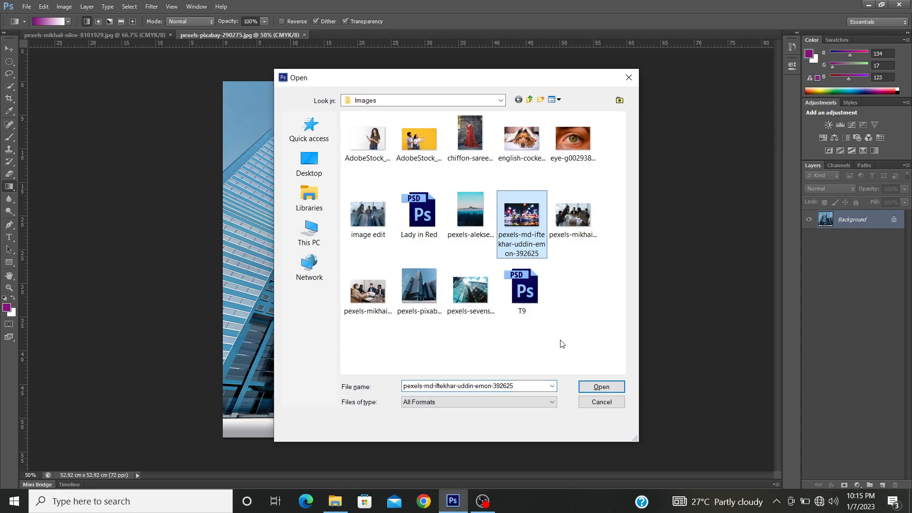
{"action": "left_click", "coordinate": [600, 403]}
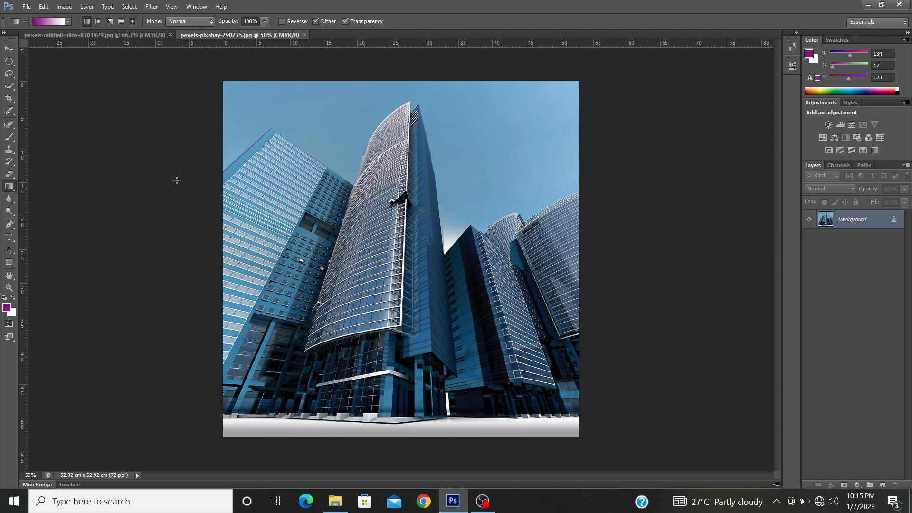
{"action": "left_click", "coordinate": [116, 34]}
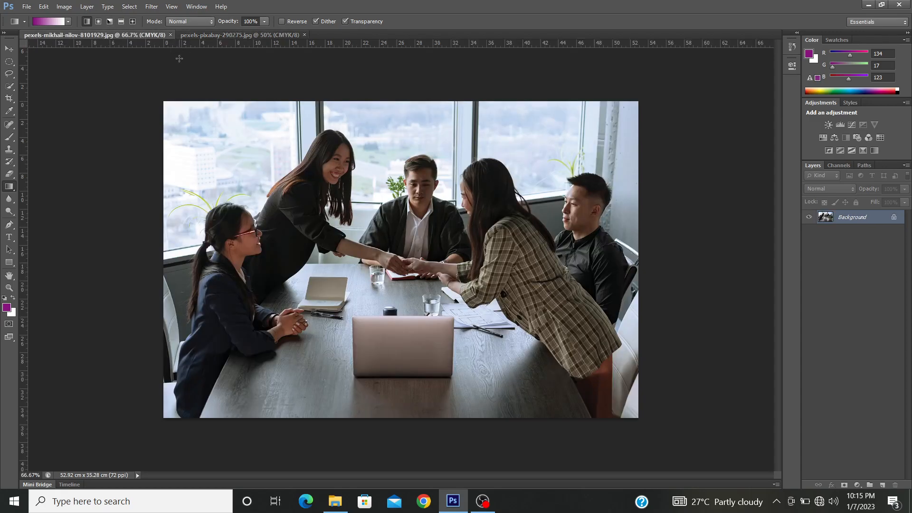
{"action": "left_click", "coordinate": [202, 37]}
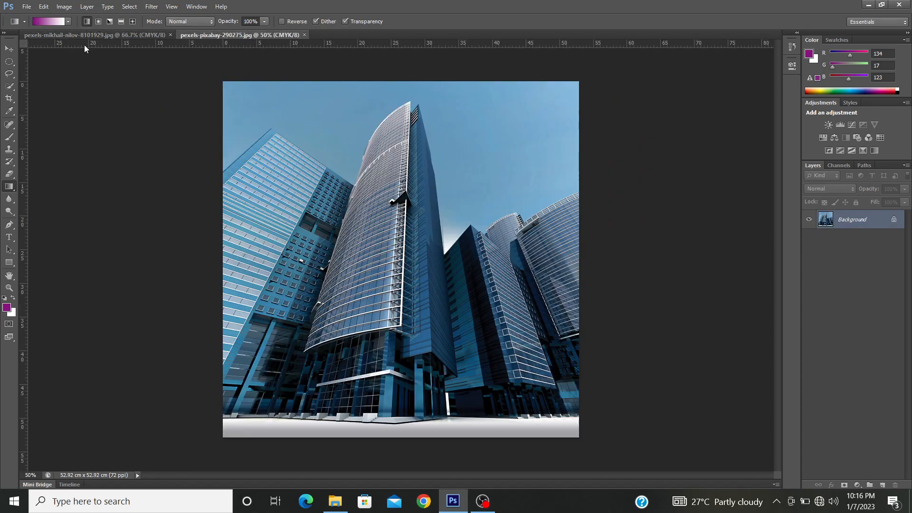
Step: Set up a new document named Image Edit with the International Paper preset at A4 size
{"action": "key", "text": "ctrl+n"}
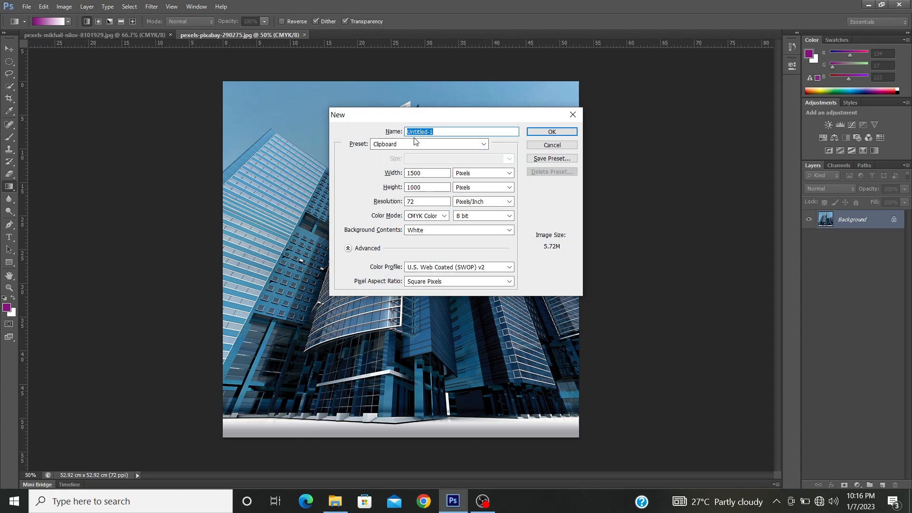
{"action": "type", "text": "Image"}
{"action": "type", "text": " Edut"}
{"action": "key", "text": "BackSpace"}
{"action": "key", "text": "BackSpace"}
{"action": "type", "text": "it"}
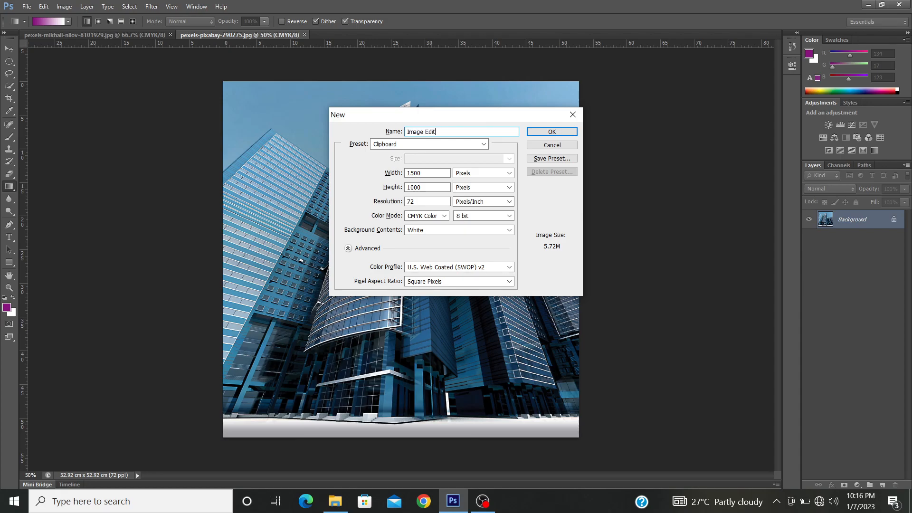
{"action": "left_click", "coordinate": [414, 145]}
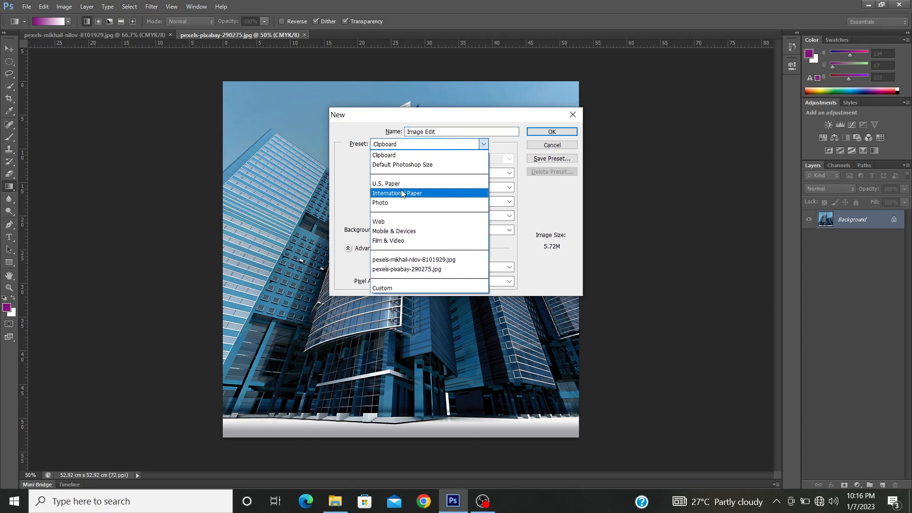
{"action": "left_click", "coordinate": [401, 193]}
{"action": "key", "text": "Tab"}
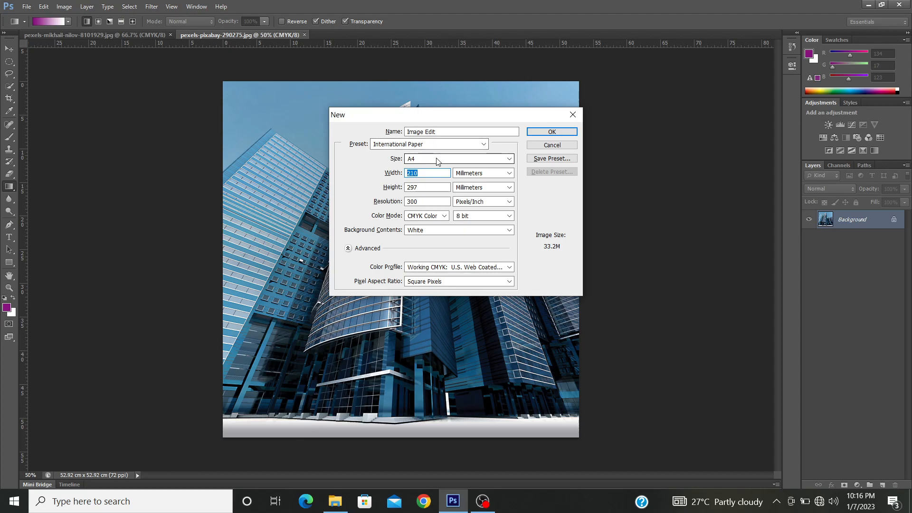
Step: Try centimeters as the new document's size units and switch back to millimeters
{"action": "left_click", "coordinate": [479, 173]}
{"action": "left_click", "coordinate": [484, 203]}
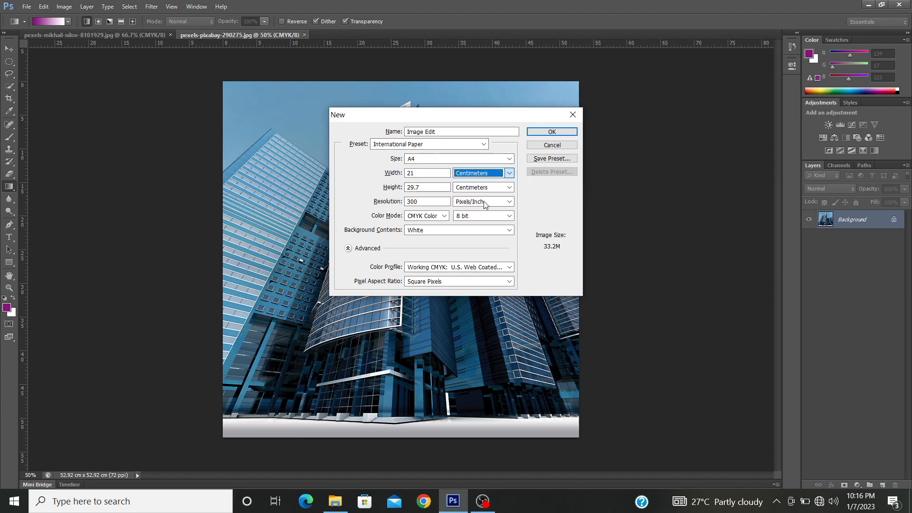
{"action": "left_click", "coordinate": [481, 174]}
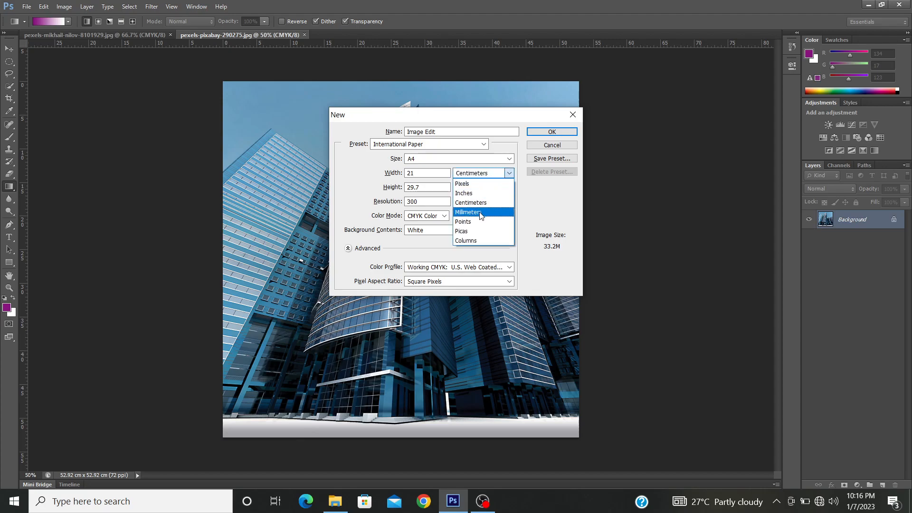
{"action": "left_click", "coordinate": [480, 213]}
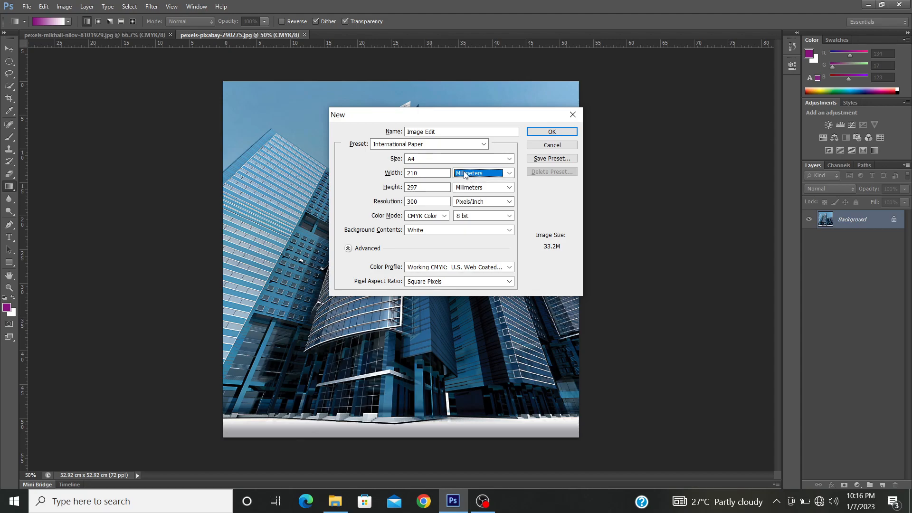
Step: Set the new document's resolution to 150 pixels/inch
{"action": "double_click", "coordinate": [427, 201]}
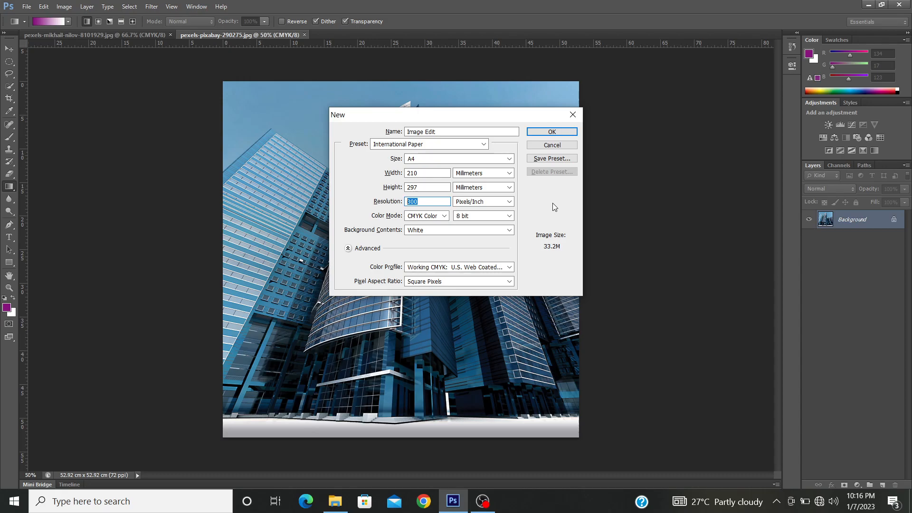
{"action": "left_click", "coordinate": [427, 202]}
{"action": "left_click_drag", "start_coordinate": [429, 202], "coordinate": [375, 201]}
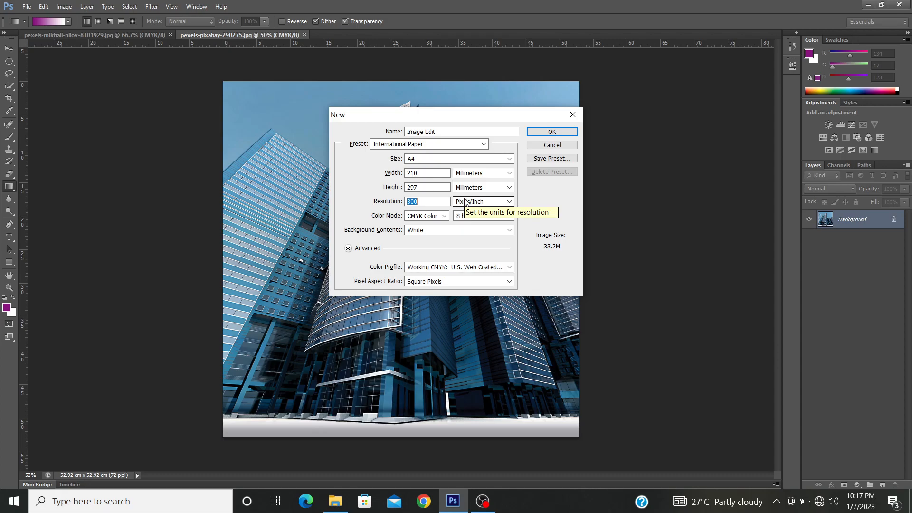
{"action": "type", "text": "150"}
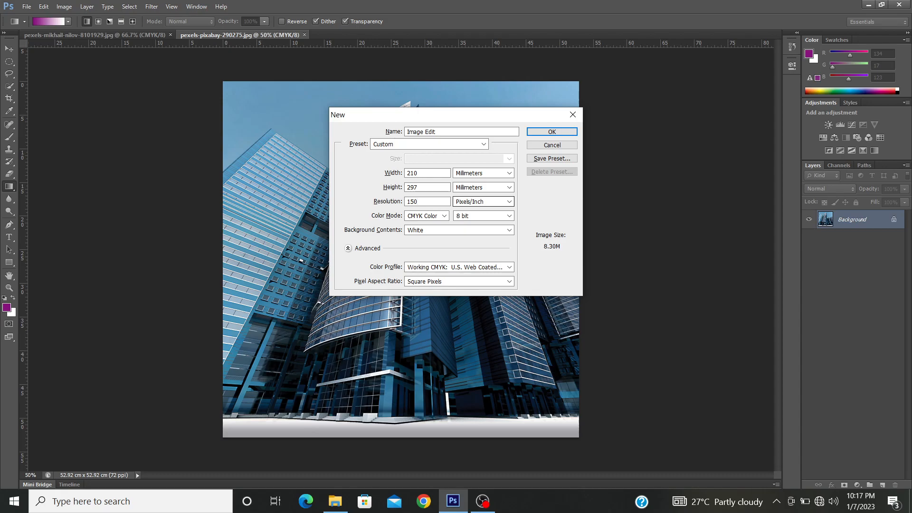
{"action": "left_click", "coordinate": [429, 200]}
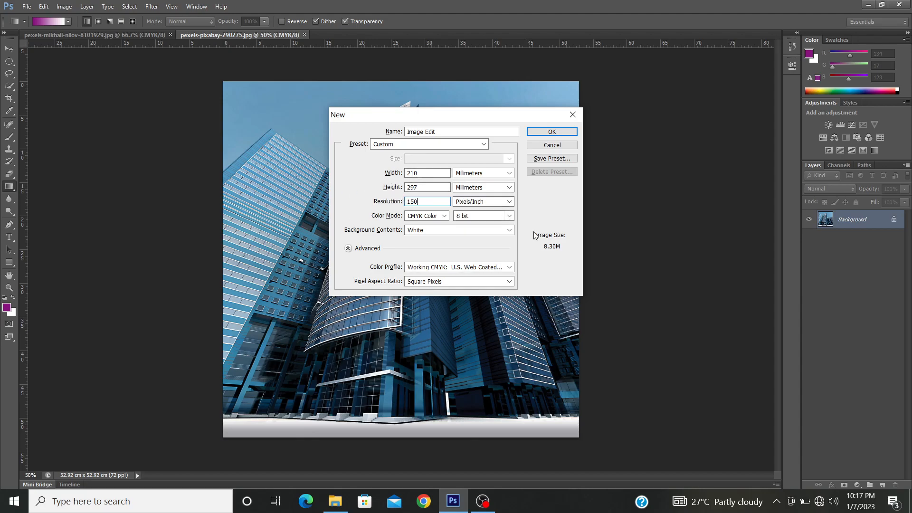
Step: Try a width of 4000 mm for the new document and restore the width to 210 mm
{"action": "double_click", "coordinate": [433, 173]}
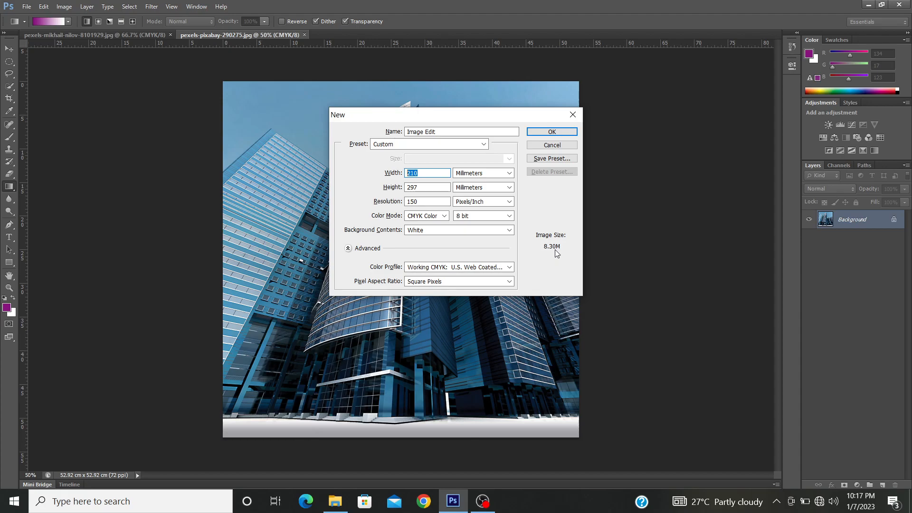
{"action": "type", "text": "4000"}
{"action": "left_click_drag", "start_coordinate": [431, 174], "coordinate": [337, 204]}
{"action": "type", "text": "210"}
Step: Try a resolution of 330 pixels/inch for the new document and return it to 150 pixels/inch
{"action": "left_click", "coordinate": [430, 187]}
{"action": "left_click_drag", "start_coordinate": [430, 201], "coordinate": [353, 207]}
{"action": "type", "text": "330"}
{"action": "double_click", "coordinate": [409, 201]}
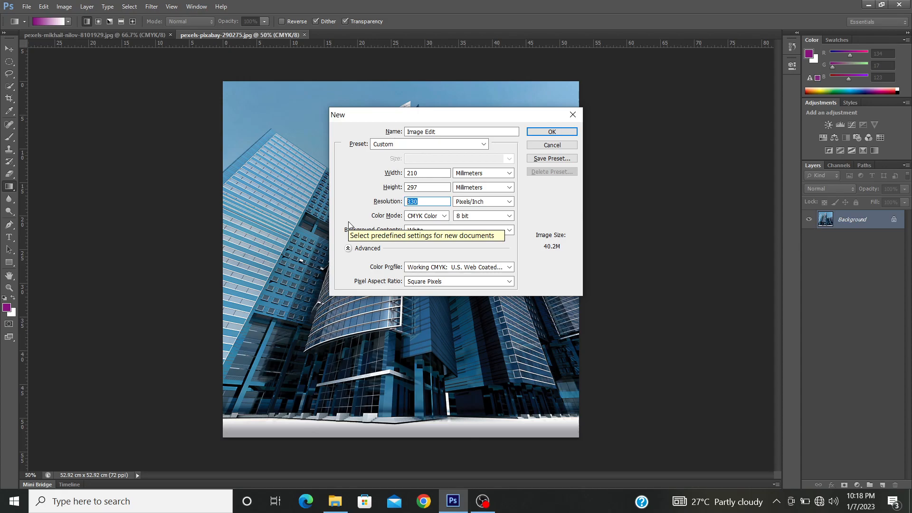
{"action": "type", "text": "150"}
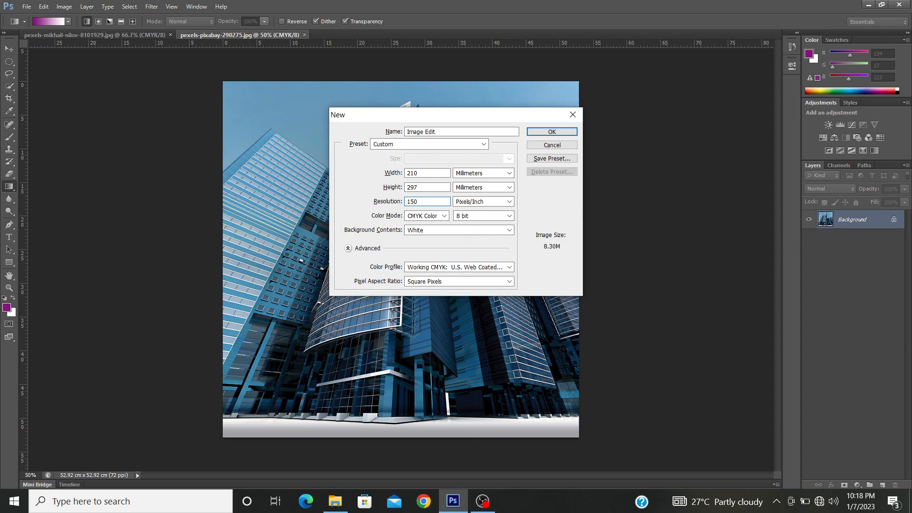
Step: Set the color mode to RGB Color and create the Image Edit document
{"action": "left_click", "coordinate": [431, 217]}
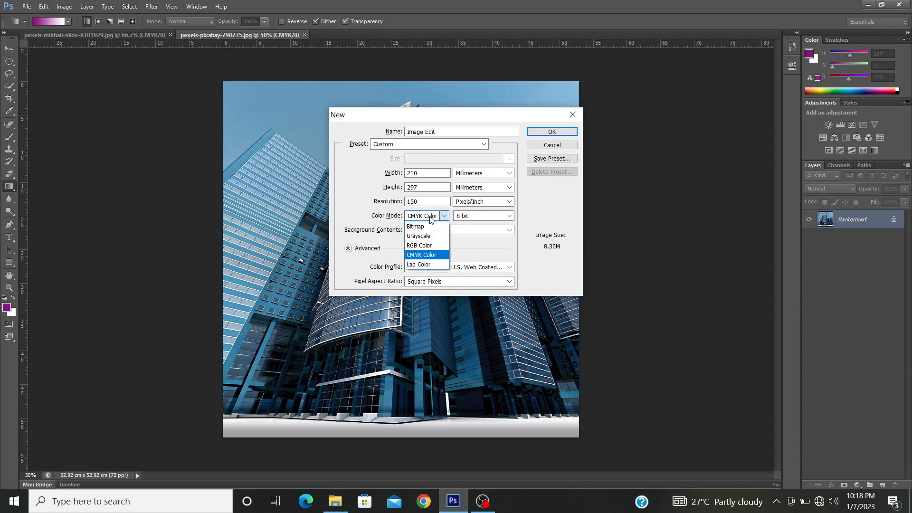
{"action": "left_click", "coordinate": [428, 243]}
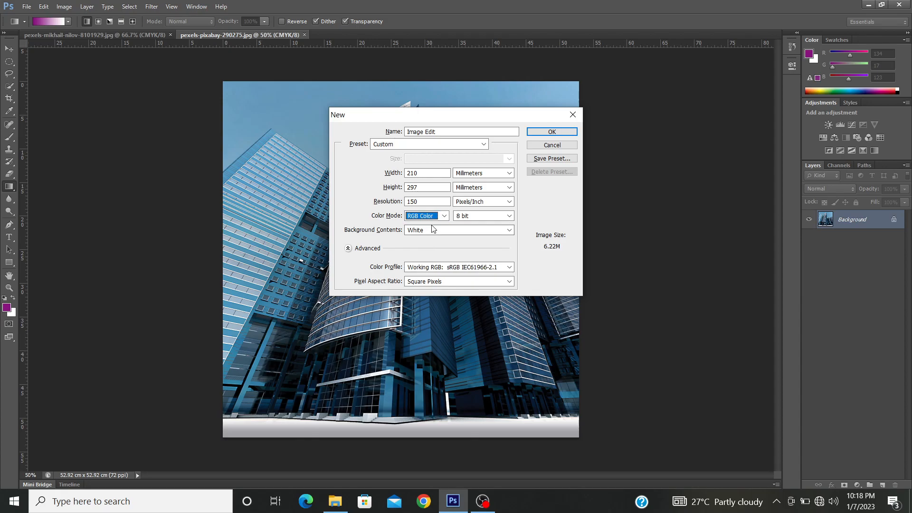
{"action": "left_click", "coordinate": [439, 216]}
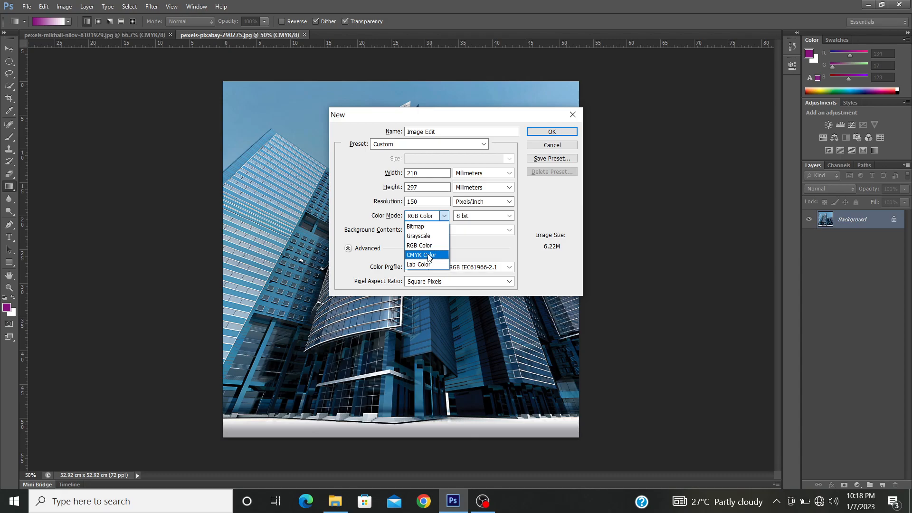
{"action": "left_click", "coordinate": [444, 217]}
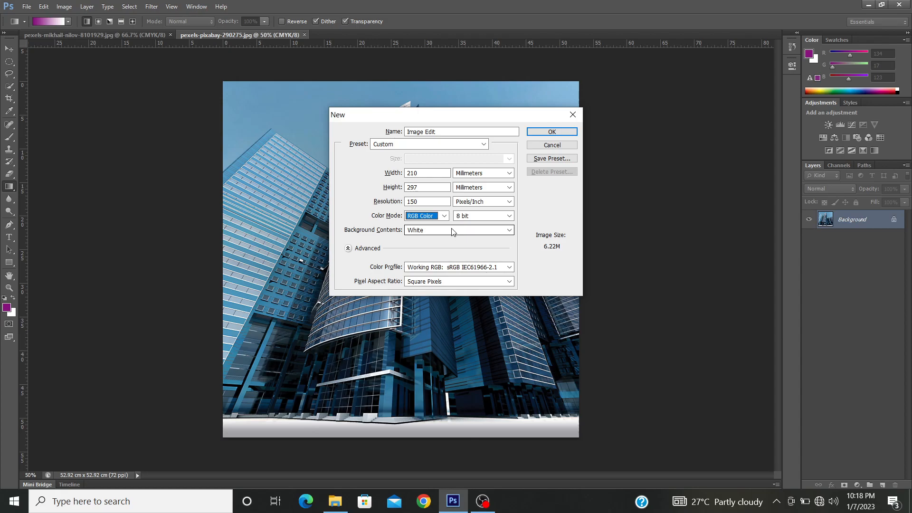
{"action": "left_click", "coordinate": [549, 132]}
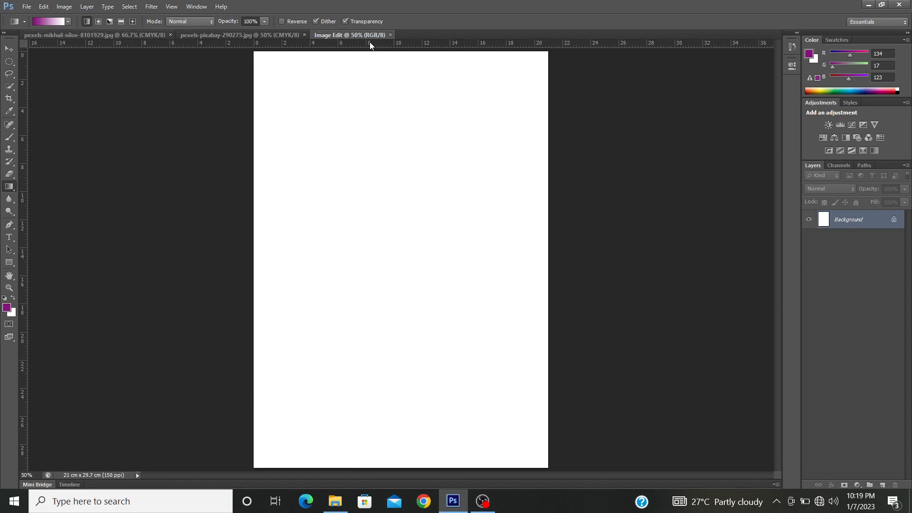
Step: Rotate the blank Image Edit canvas by 90 degrees into landscape orientation
{"action": "left_click", "coordinate": [61, 8]}
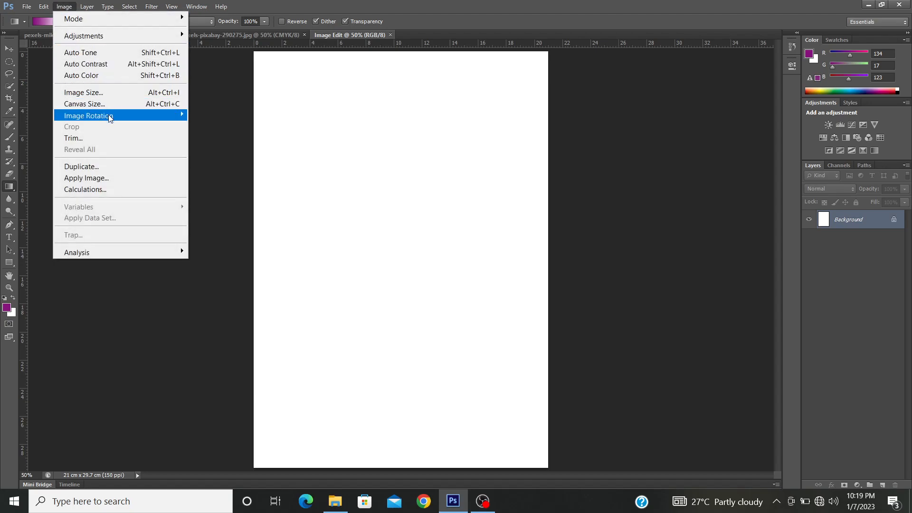
{"action": "mouse_move", "coordinate": [109, 116]}
{"action": "left_click", "coordinate": [246, 125]}
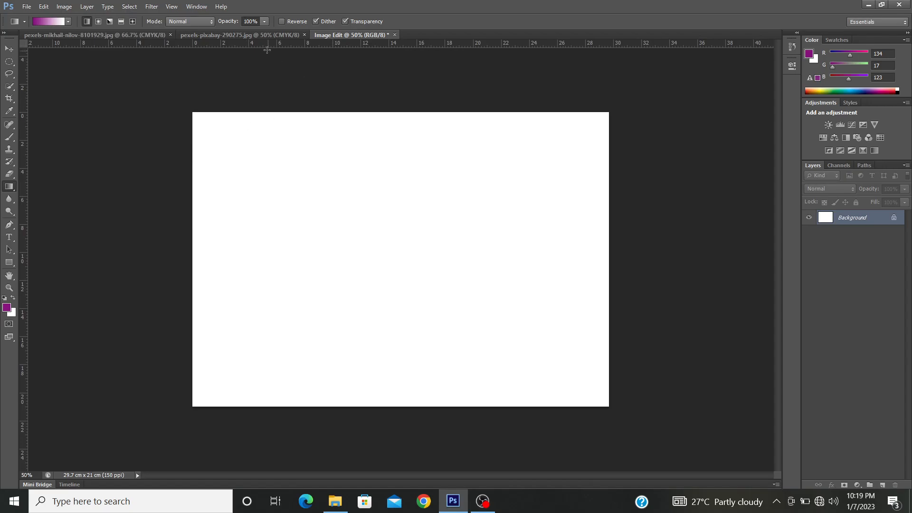
Step: Duplicate the skyscraper photo's Background layer into the Image Edit document as building and show that document
{"action": "left_click", "coordinate": [256, 36]}
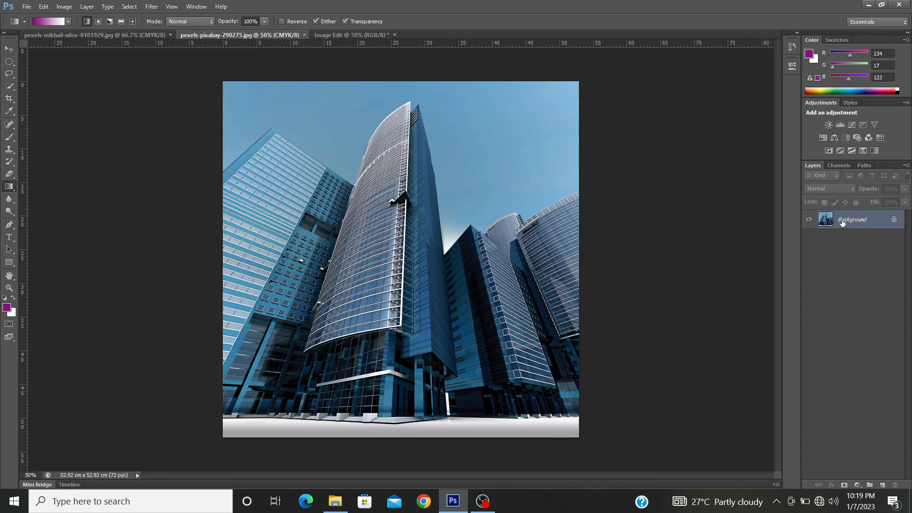
{"action": "right_click", "coordinate": [879, 221]}
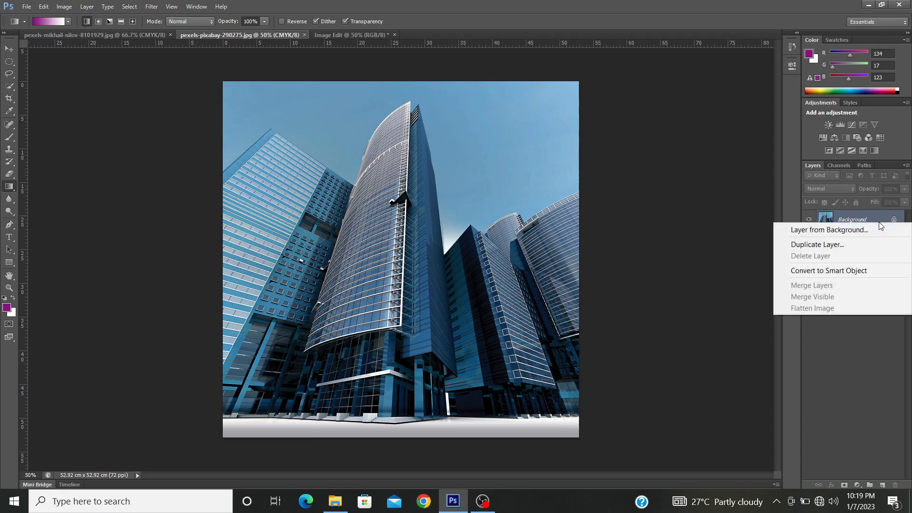
{"action": "left_click", "coordinate": [848, 245]}
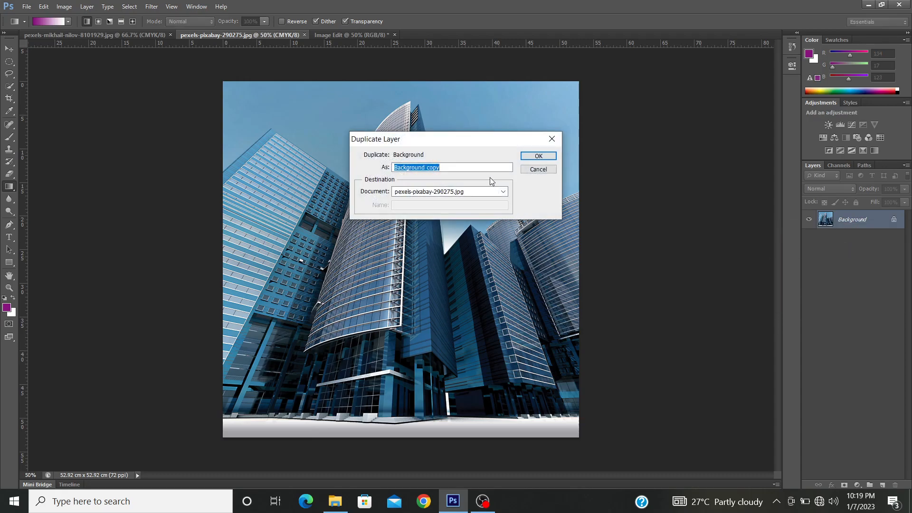
{"action": "type", "text": "bul"}
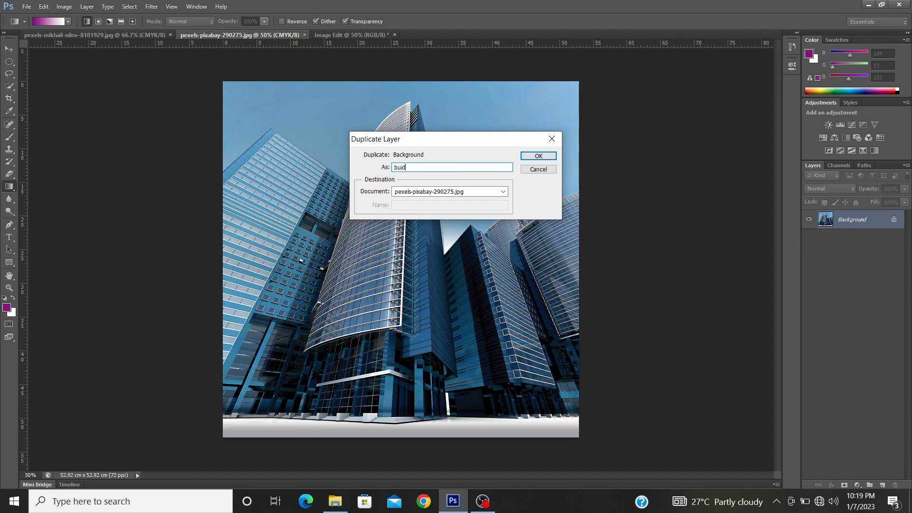
{"action": "type", "text": "lding"}
{"action": "left_click", "coordinate": [395, 192]}
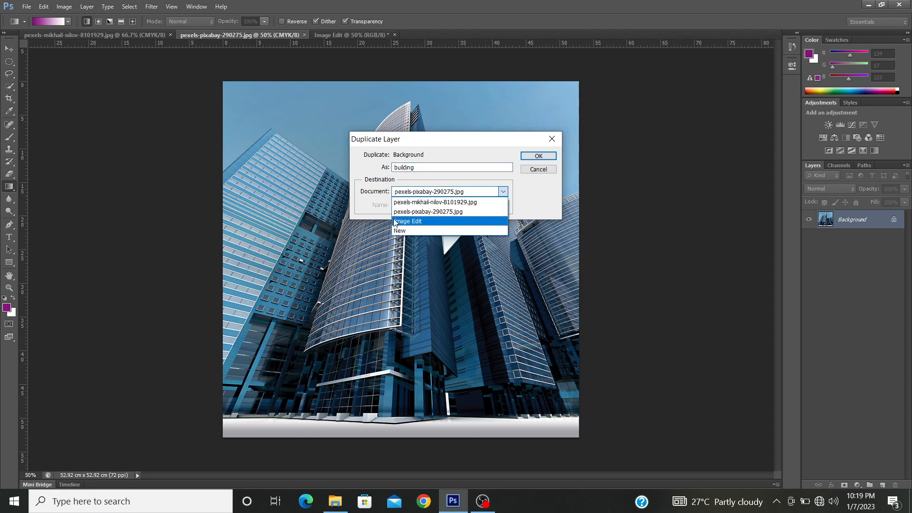
{"action": "left_click", "coordinate": [424, 225]}
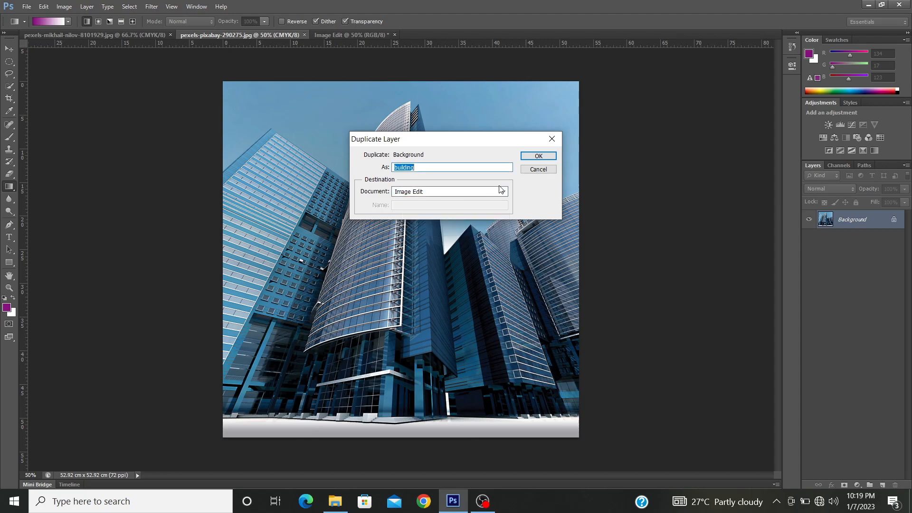
{"action": "left_click", "coordinate": [548, 157]}
{"action": "left_click", "coordinate": [346, 34]}
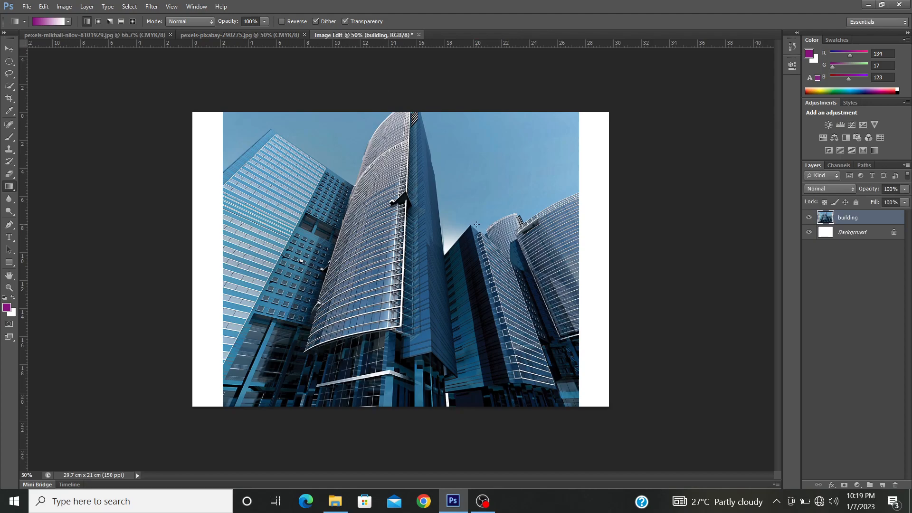
Step: Examine the skyscraper photo, the meeting photo and the Image Edit document in turn to compare their contents
{"action": "left_click", "coordinate": [280, 34]}
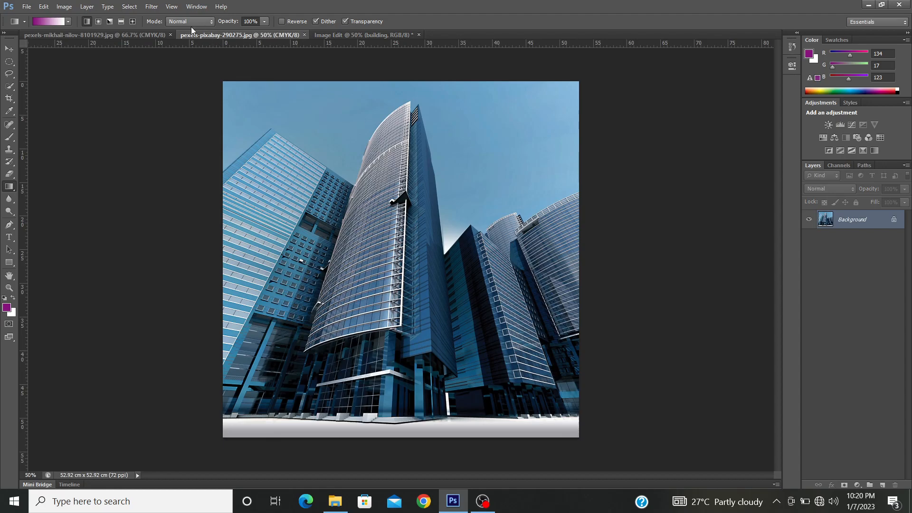
{"action": "left_click", "coordinate": [120, 34]}
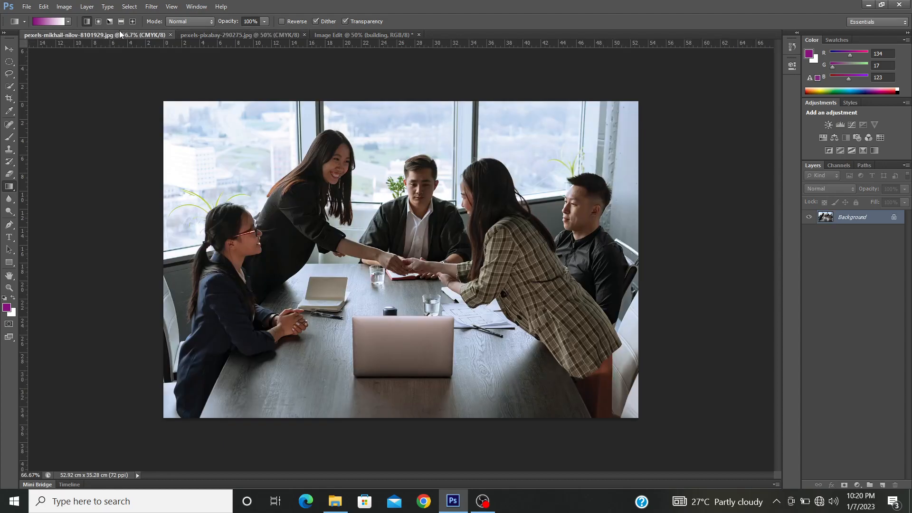
{"action": "left_click", "coordinate": [242, 37]}
{"action": "left_click", "coordinate": [354, 36]}
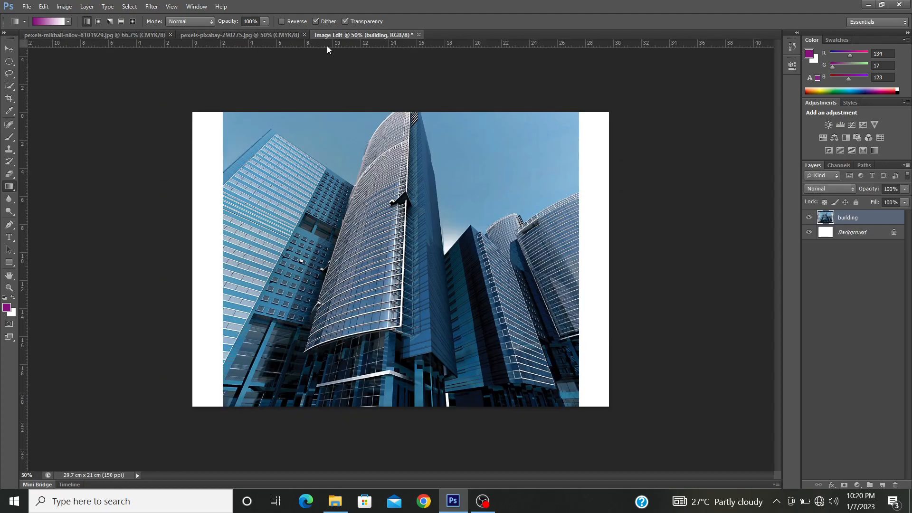
{"action": "left_click", "coordinate": [194, 35]}
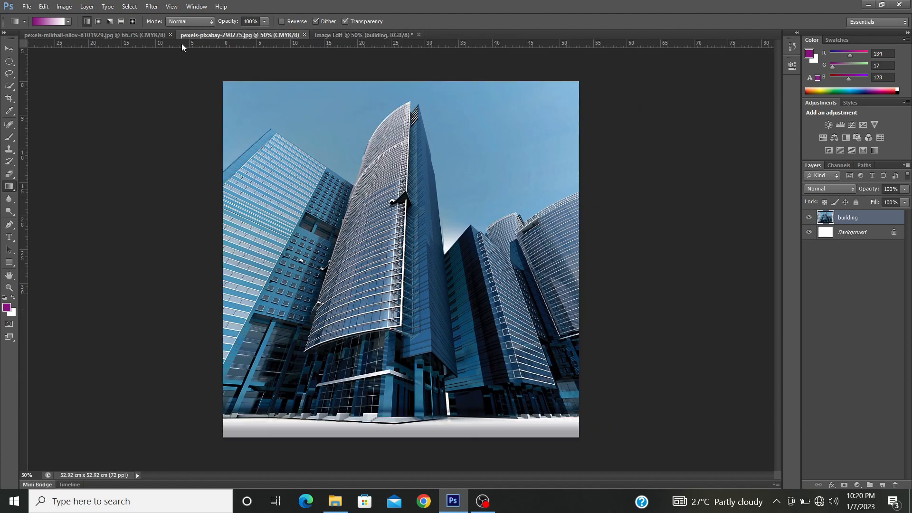
{"action": "left_click", "coordinate": [127, 36]}
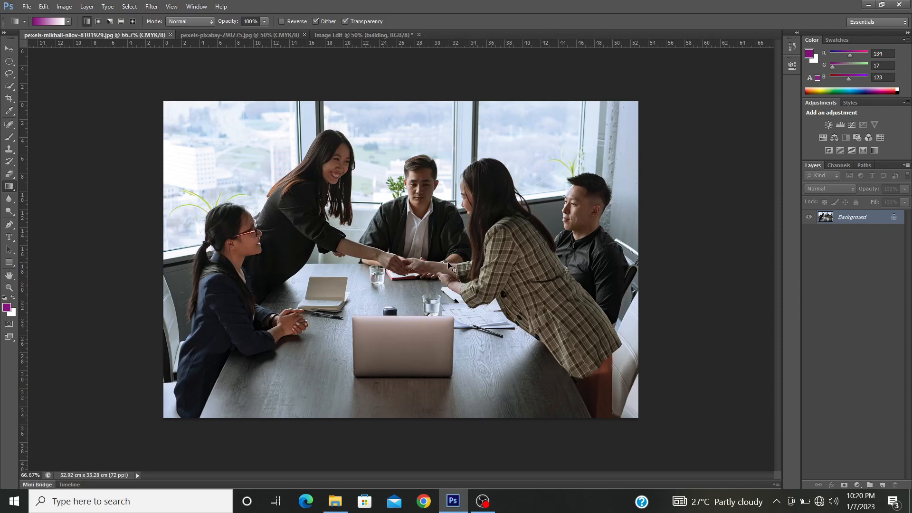
{"action": "key", "text": "ctrl+Tab"}
{"action": "key", "text": "ctrl+shift+Tab"}
{"action": "key", "text": "ctrl+Tab"}
{"action": "key", "text": "ctrl+Tab"}
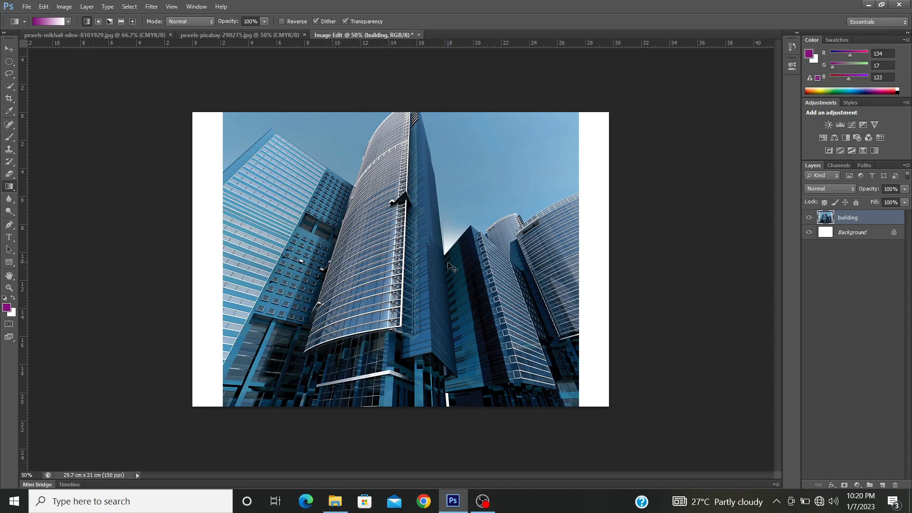
{"action": "key", "text": "ctrl+Tab"}
{"action": "key", "text": "ctrl+Tab"}
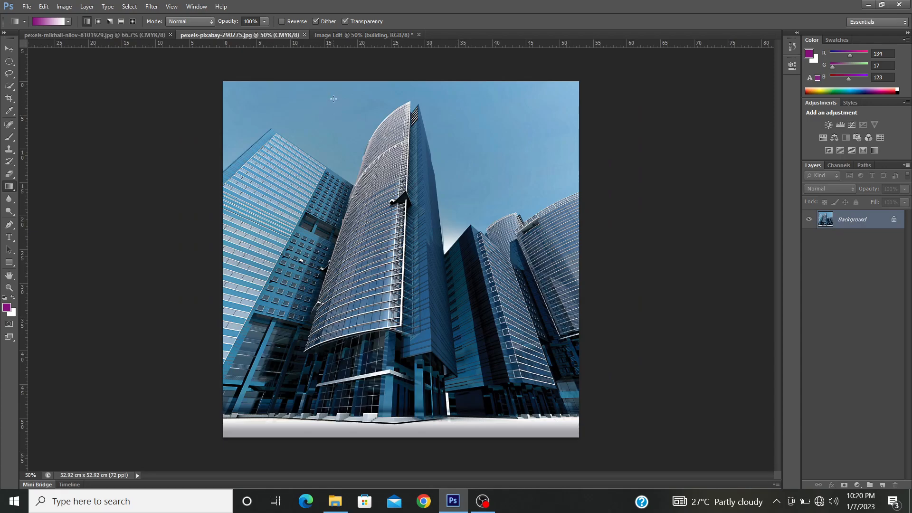
{"action": "key", "text": "ctrl+Tab"}
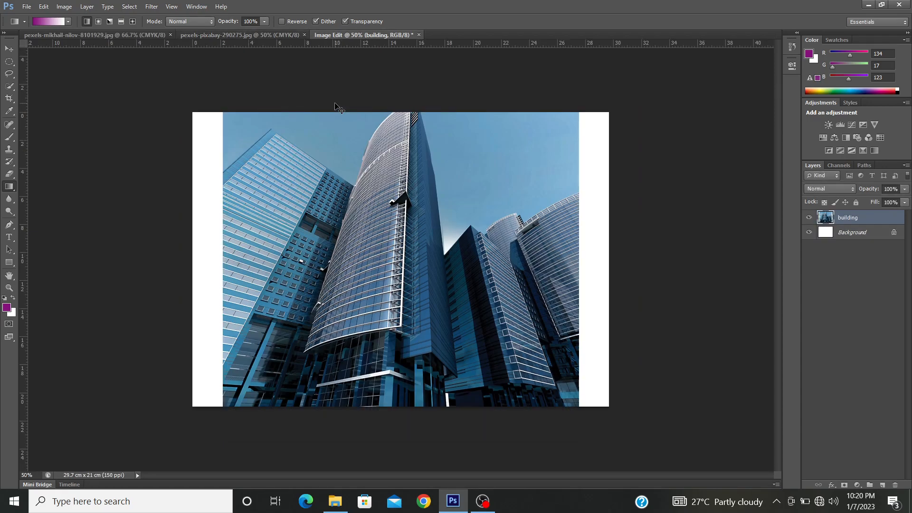
Step: Copy the entire office-meeting photo and paste it into the Image Edit document above the building layer
{"action": "key", "text": "ctrl+Tab"}
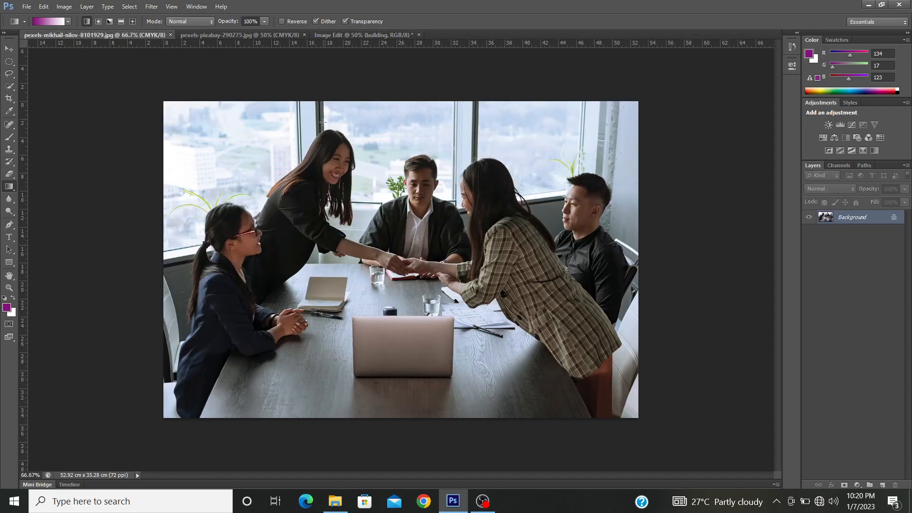
{"action": "right_click", "coordinate": [873, 220]}
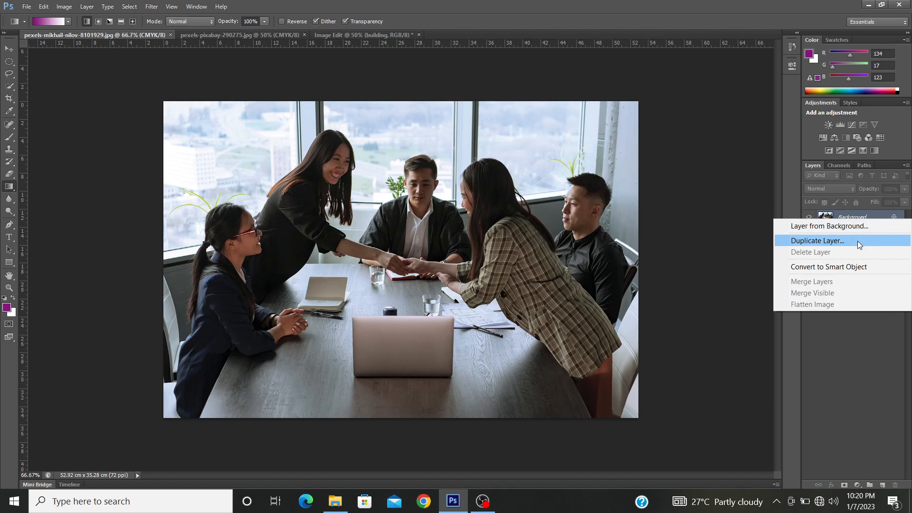
{"action": "left_click", "coordinate": [857, 354]}
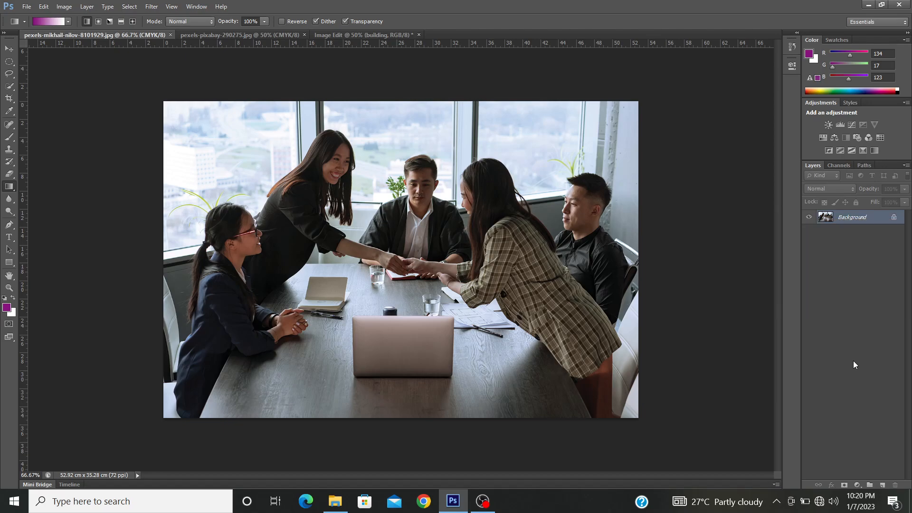
{"action": "key", "text": "ctrl+a"}
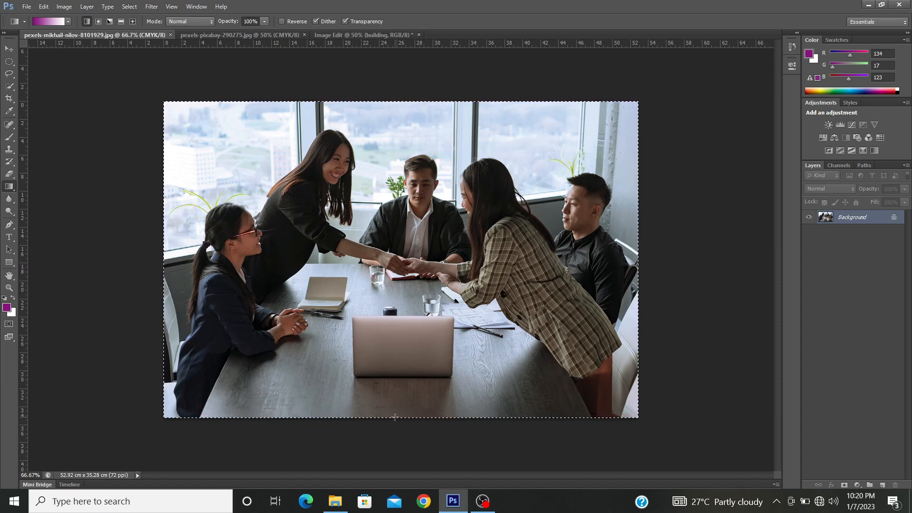
{"action": "left_click", "coordinate": [346, 36]}
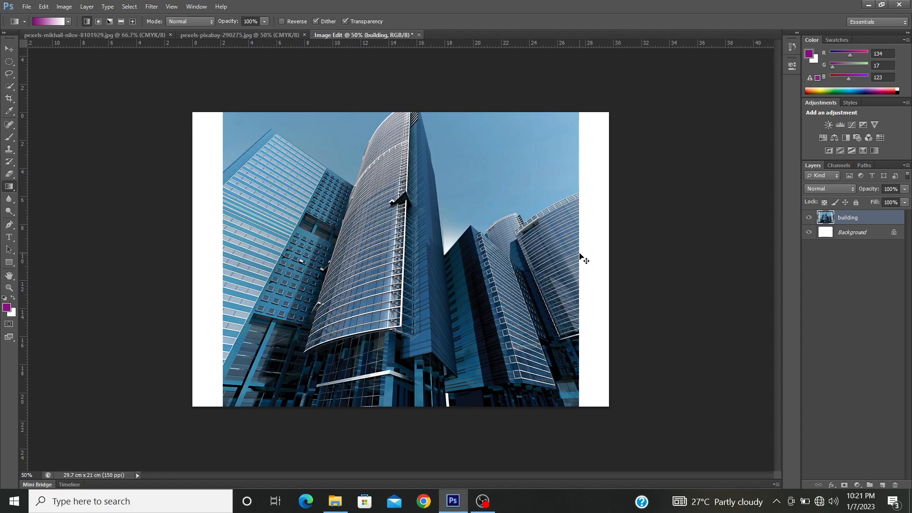
{"action": "key", "text": "ctrl+v"}
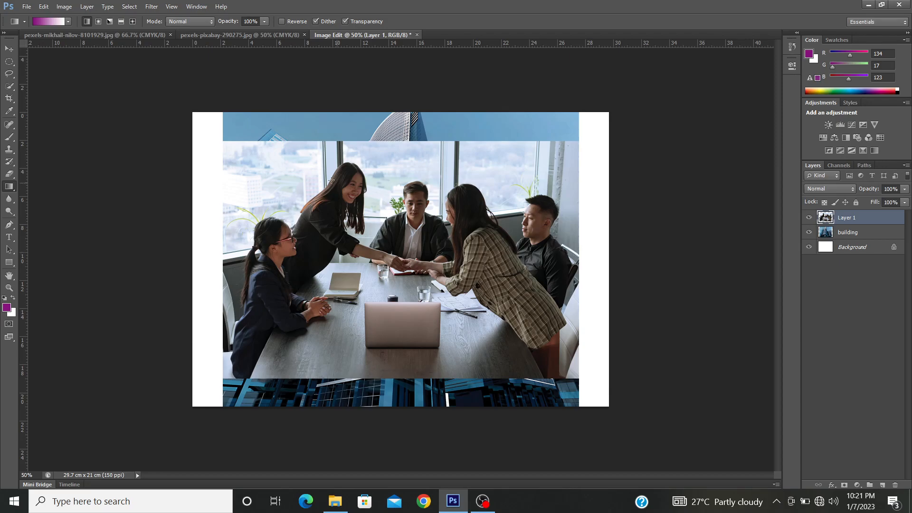
Step: Close the office-meeting and skyscraper source photos, keeping only the Image Edit document open
{"action": "key", "text": "ctrl+Tab"}
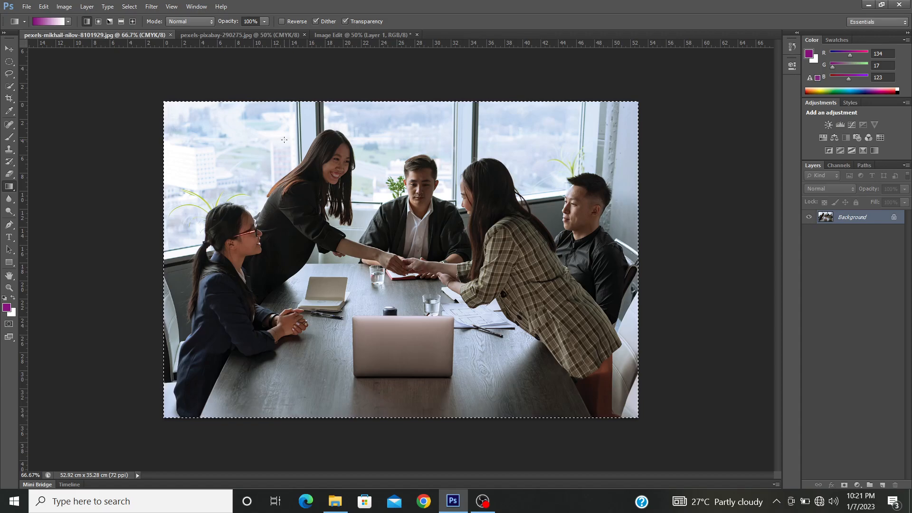
{"action": "left_click", "coordinate": [171, 35]}
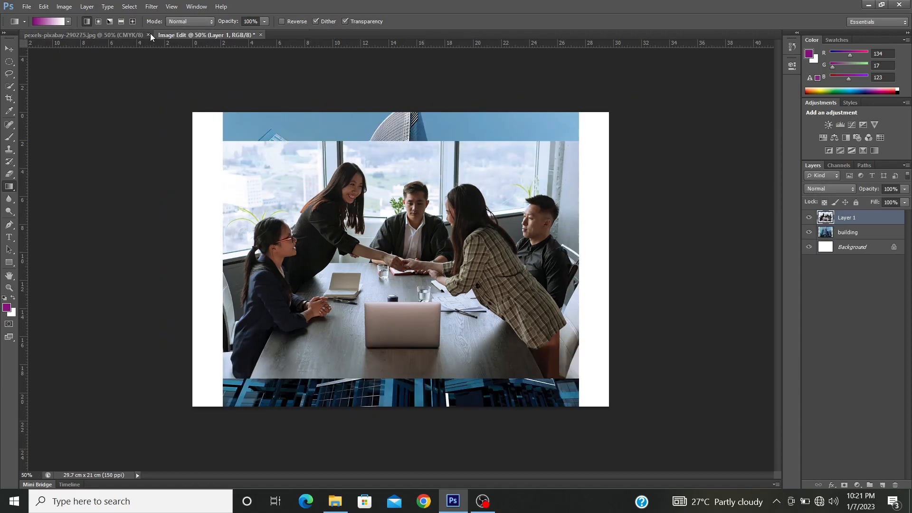
{"action": "left_click", "coordinate": [118, 35]}
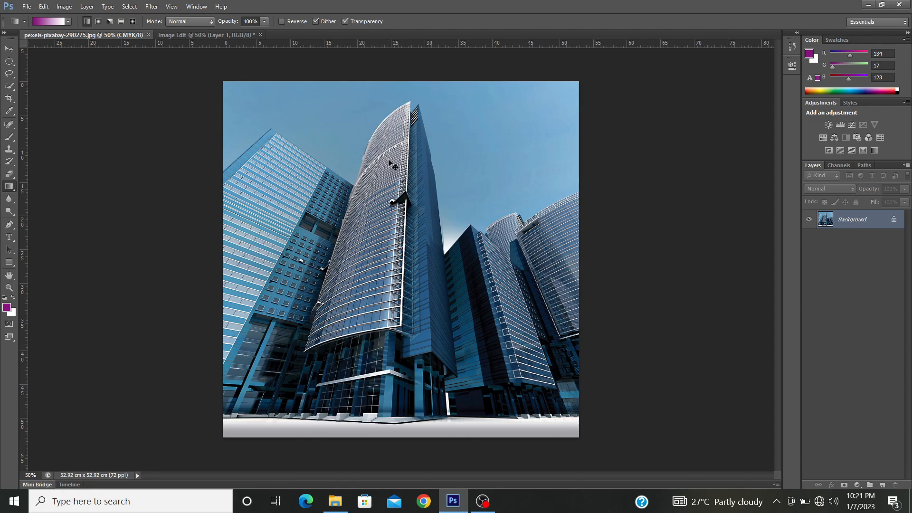
{"action": "key", "text": "ctrl+w"}
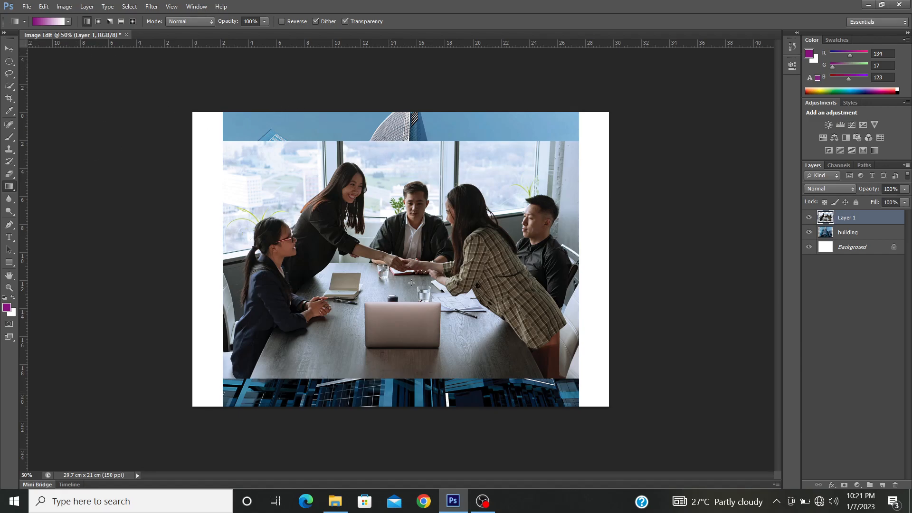
Step: Rename the pasted meeting photo layer as people
{"action": "double_click", "coordinate": [850, 218]}
{"action": "type", "text": "people"}
{"action": "key", "text": "Return"}
Step: Try showing the Document Profile in the document's status information and restore it to Document Dimensions
{"action": "left_click", "coordinate": [138, 475]}
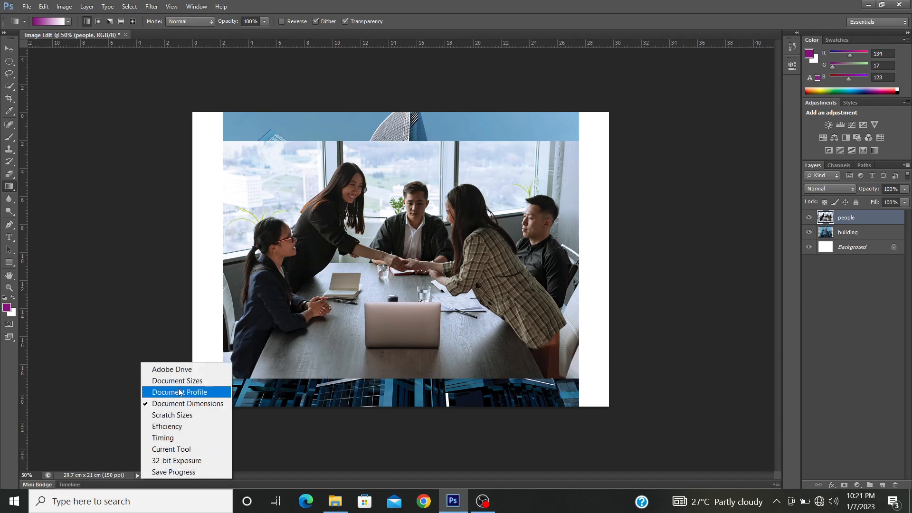
{"action": "left_click", "coordinate": [184, 404]}
{"action": "left_click", "coordinate": [138, 475]}
{"action": "left_click", "coordinate": [180, 392]}
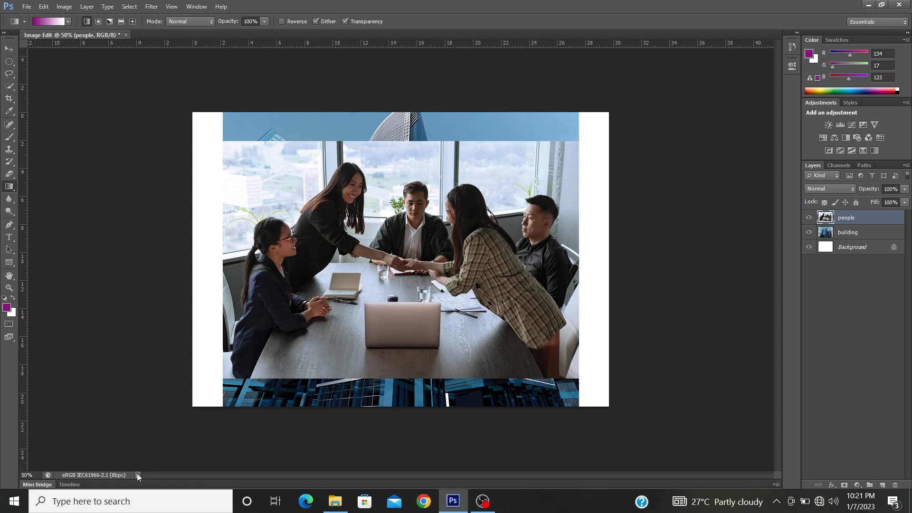
{"action": "left_click", "coordinate": [137, 475]}
{"action": "left_click", "coordinate": [157, 403]}
Step: Try a non-proportional Free Transform of the people layer to about 130% width and 94% height, and cancel it
{"action": "key", "text": "ctrl+t"}
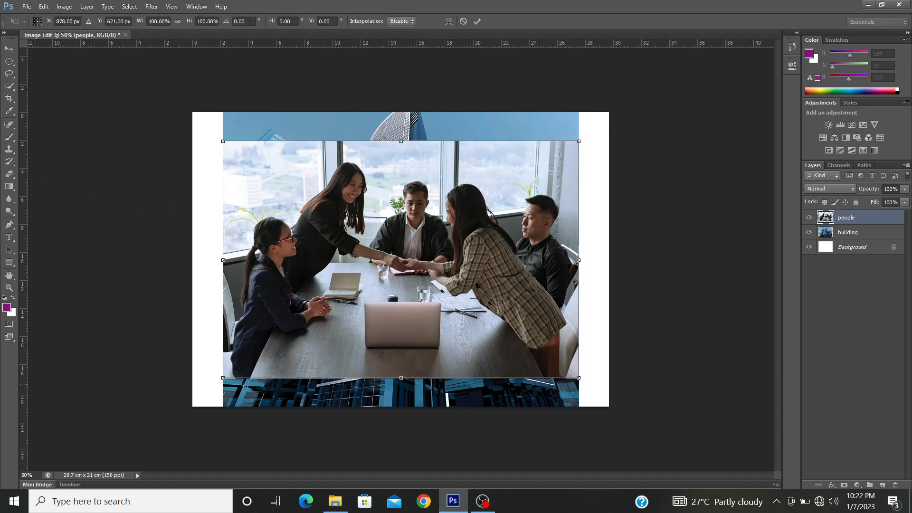
{"action": "left_click_drag", "start_coordinate": [579, 141], "coordinate": [687, 157]}
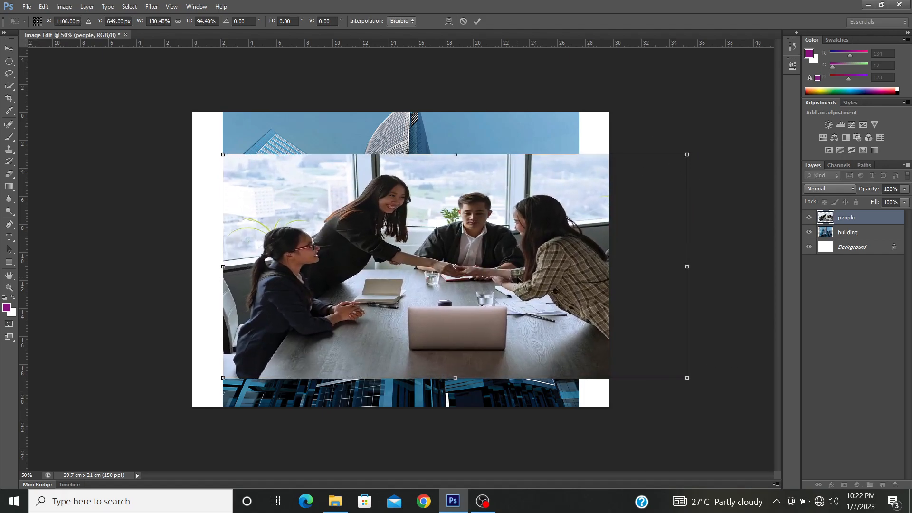
{"action": "key", "text": "Escape"}
{"action": "key", "text": "g"}
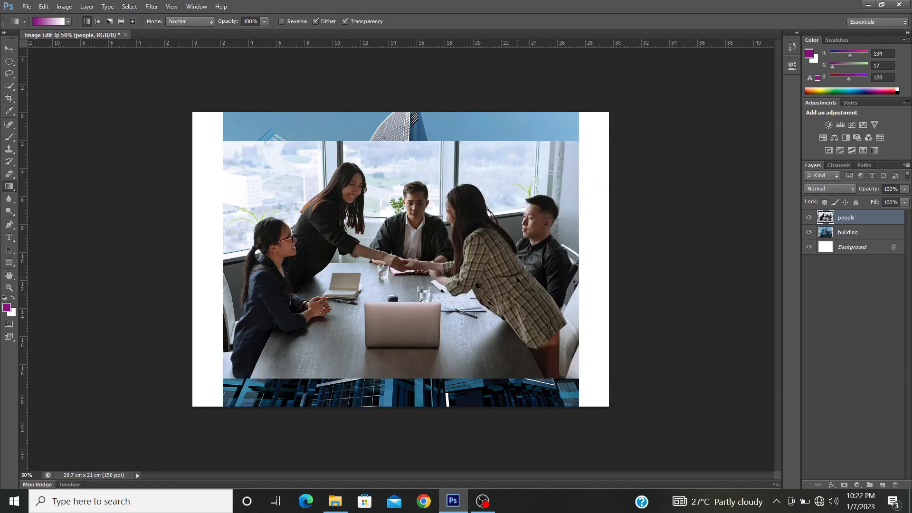
Step: Scale the people layer proportionally to 124% with Free Transform so the meeting photo covers the whole canvas
{"action": "key", "text": "ctrl+t"}
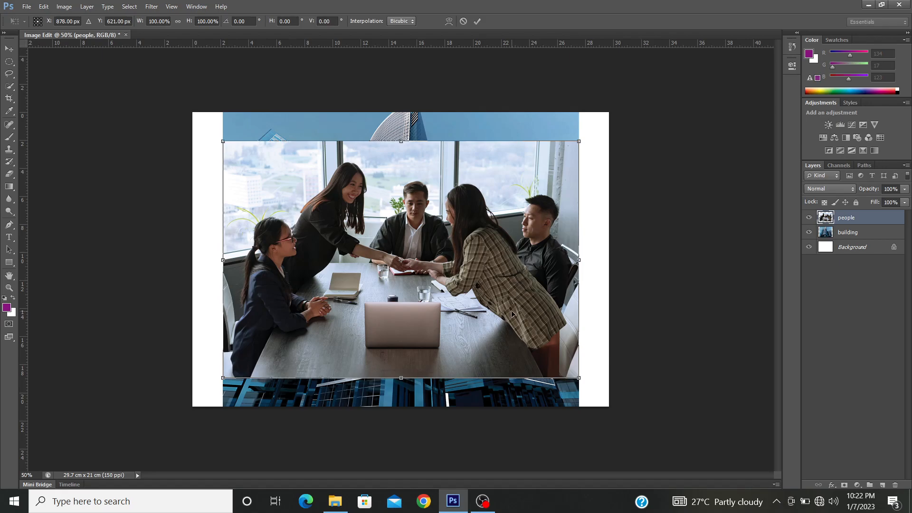
{"action": "left_click_drag", "start_coordinate": [578, 142], "coordinate": [622, 108]}
{"action": "left_click_drag", "start_coordinate": [223, 377], "coordinate": [180, 406]}
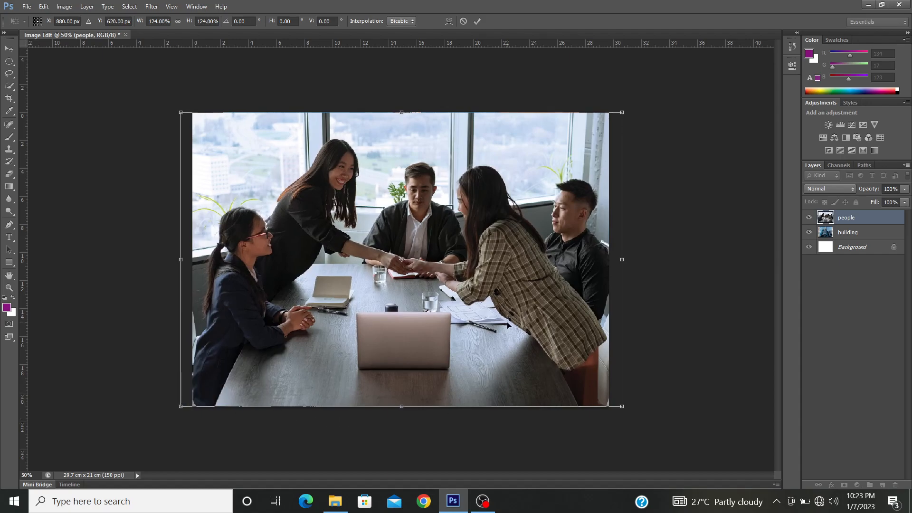
Step: Nudge the people layer horizontally back and forth, settle it at X 866 px, and apply the transform
{"action": "key", "text": "shift+Left"}
{"action": "key", "text": "shift+Left"}
{"action": "key", "text": "Left"}
{"action": "key", "text": "Left"}
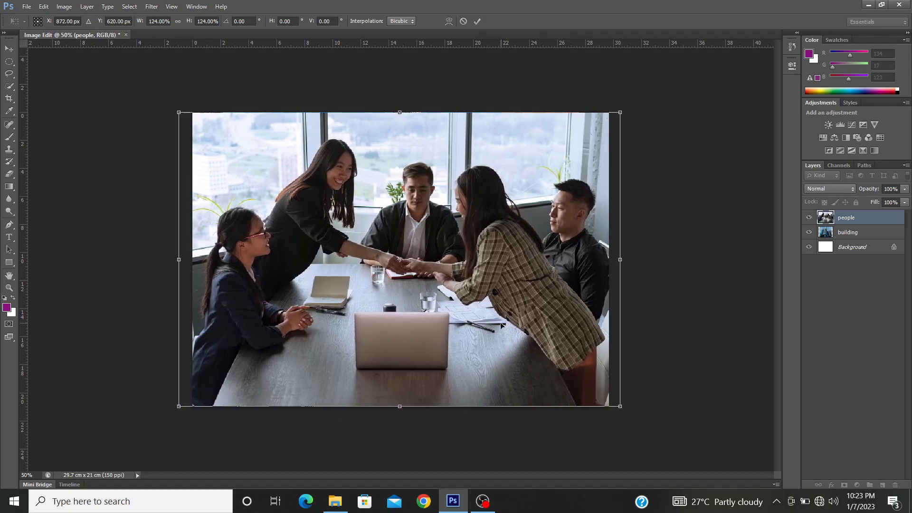
{"action": "key", "text": "Right"}
{"action": "key", "text": "Right"}
{"action": "key", "text": "Right"}
{"action": "key", "text": "Right"}
{"action": "key", "text": "Right"}
{"action": "key", "text": "Right"}
{"action": "key", "text": "Right"}
{"action": "key", "text": "Right"}
{"action": "key", "text": "Right"}
{"action": "key", "text": "Right"}
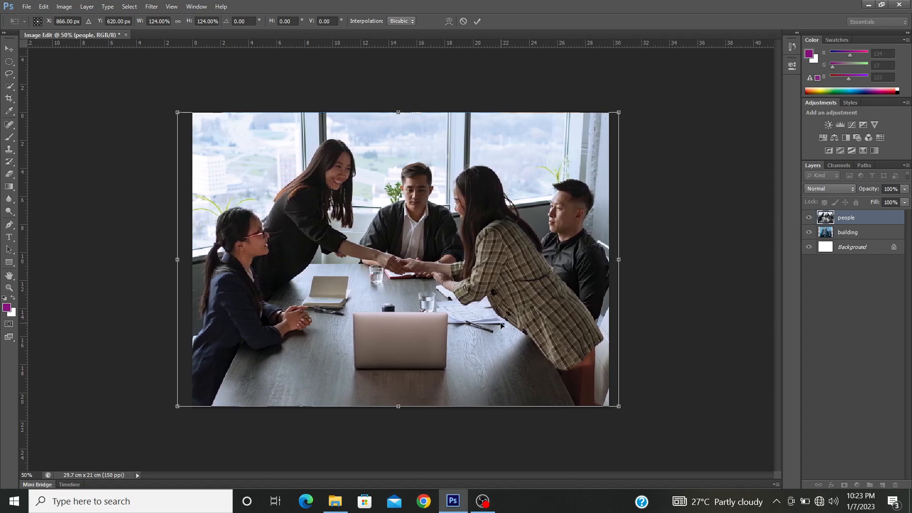
{"action": "key", "text": "Right"}
{"action": "key", "text": "Right"}
{"action": "key", "text": "Right"}
{"action": "key", "text": "Right"}
{"action": "key", "text": "Right"}
{"action": "key", "text": "Right"}
{"action": "key", "text": "Right"}
{"action": "key", "text": "Right"}
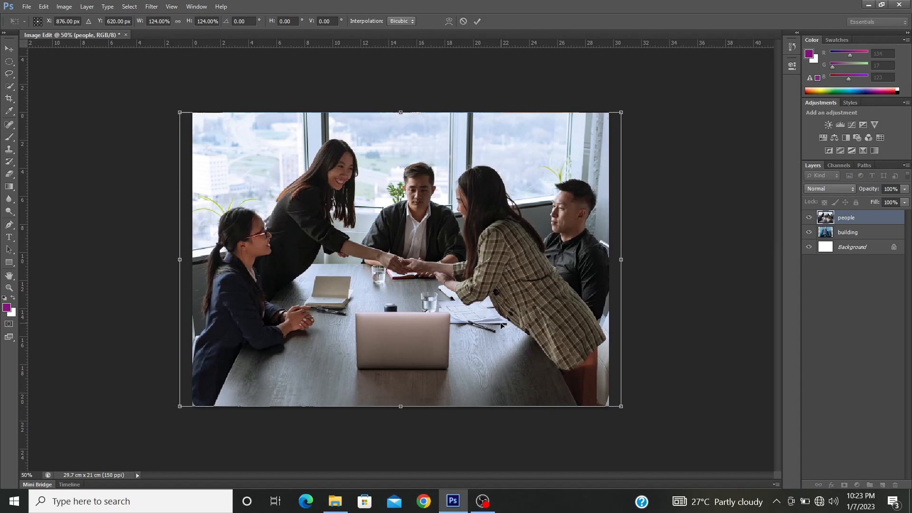
{"action": "key", "text": "Right"}
{"action": "key", "text": "Right"}
{"action": "key", "text": "Right"}
{"action": "key", "text": "Right"}
{"action": "key", "text": "Right"}
{"action": "key", "text": "Right"}
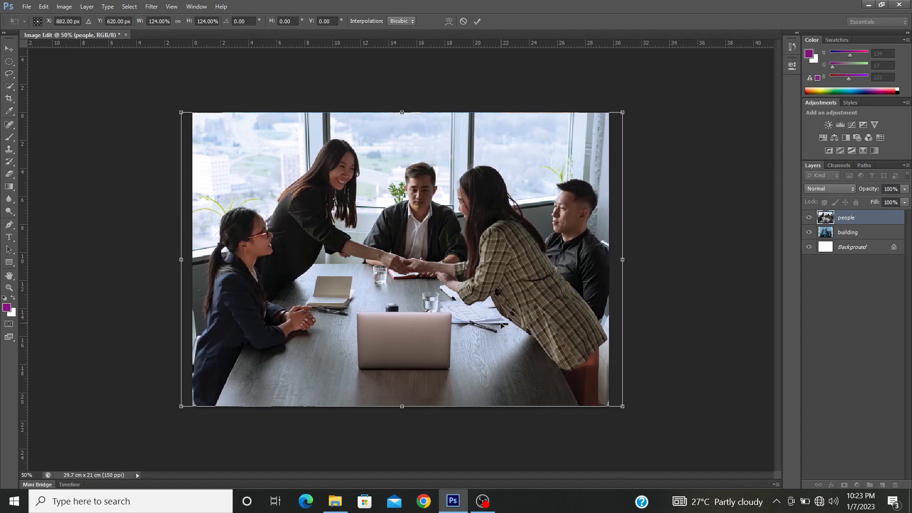
{"action": "key", "text": "Left"}
{"action": "key", "text": "Left"}
{"action": "key", "text": "Left"}
{"action": "key", "text": "Left"}
{"action": "key", "text": "Left"}
{"action": "key", "text": "Left"}
{"action": "key", "text": "Left"}
{"action": "key", "text": "Left"}
{"action": "key", "text": "Left"}
{"action": "key", "text": "Left"}
{"action": "key", "text": "Left"}
{"action": "key", "text": "Left"}
{"action": "key", "text": "Left"}
{"action": "key", "text": "Left"}
{"action": "key", "text": "Left"}
{"action": "key", "text": "Left"}
{"action": "key", "text": "Left"}
{"action": "key", "text": "Left"}
{"action": "key", "text": "Left"}
{"action": "key", "text": "Left"}
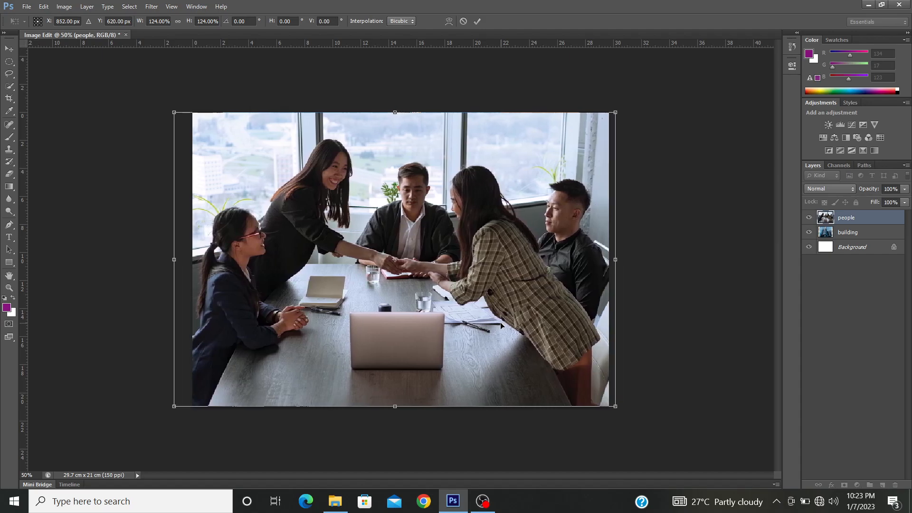
{"action": "key", "text": "shift+Right"}
{"action": "key", "text": "shift+Right"}
{"action": "key", "text": "shift+Right"}
{"action": "key", "text": "shift+Right"}
{"action": "key", "text": "shift+Right"}
{"action": "key", "text": "shift+Left"}
{"action": "key", "text": "shift+Left"}
{"action": "key", "text": "shift+Left"}
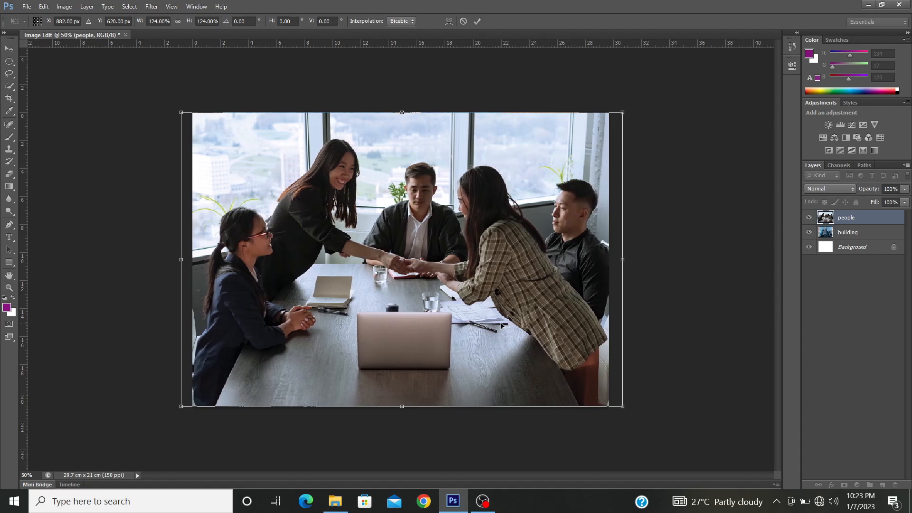
{"action": "key", "text": "Left"}
{"action": "key", "text": "Left"}
{"action": "key", "text": "Left"}
{"action": "key", "text": "Left"}
{"action": "key", "text": "Left"}
{"action": "key", "text": "Left"}
{"action": "key", "text": "Left"}
{"action": "key", "text": "Left"}
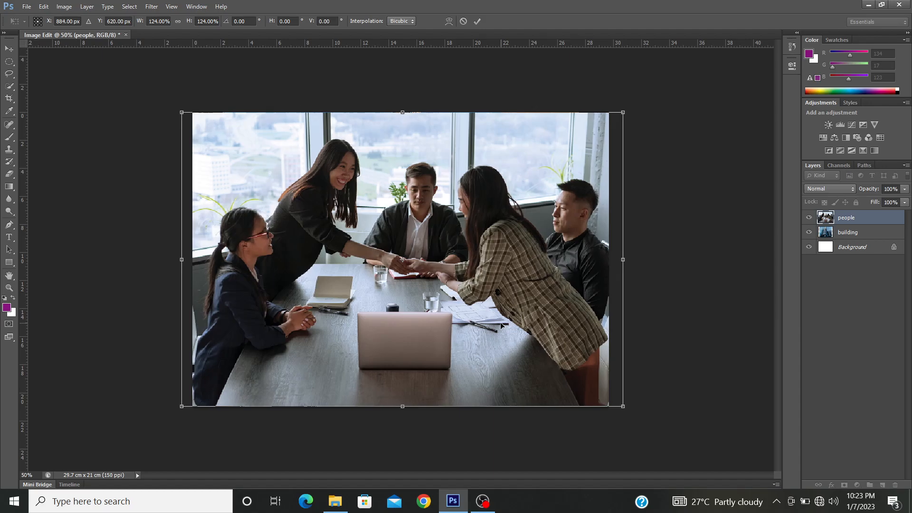
{"action": "key", "text": "Left"}
{"action": "key", "text": "Left"}
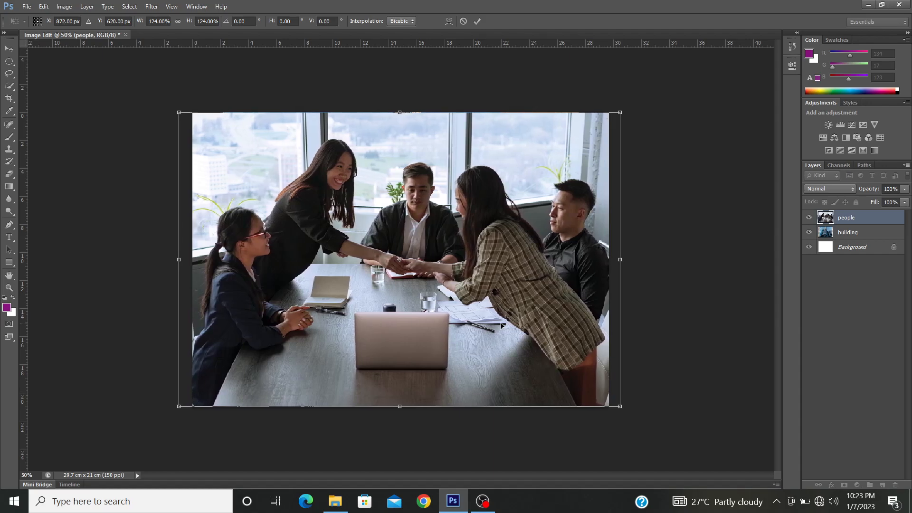
{"action": "key", "text": "Left"}
{"action": "key", "text": "Left"}
{"action": "key", "text": "Left"}
{"action": "key", "text": "Left"}
{"action": "key", "text": "Left"}
{"action": "key", "text": "Left"}
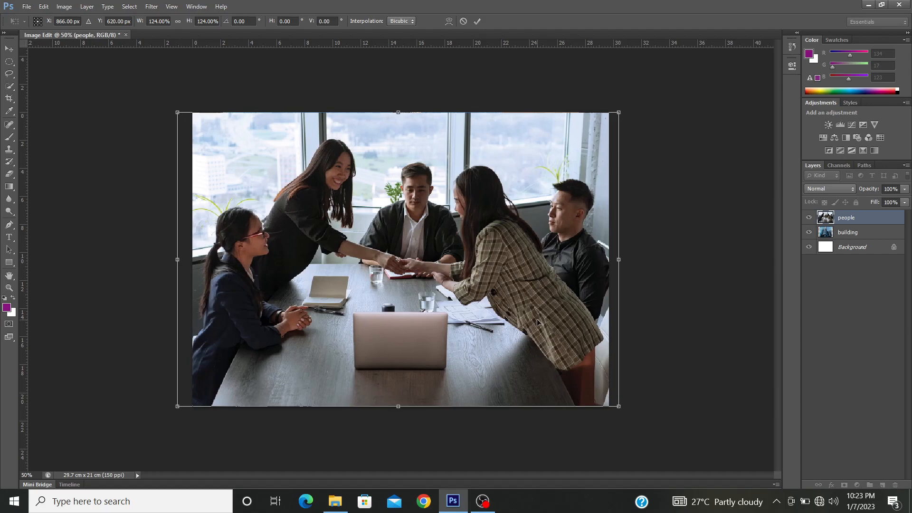
{"action": "key", "text": "Return"}
{"action": "key", "text": "g"}
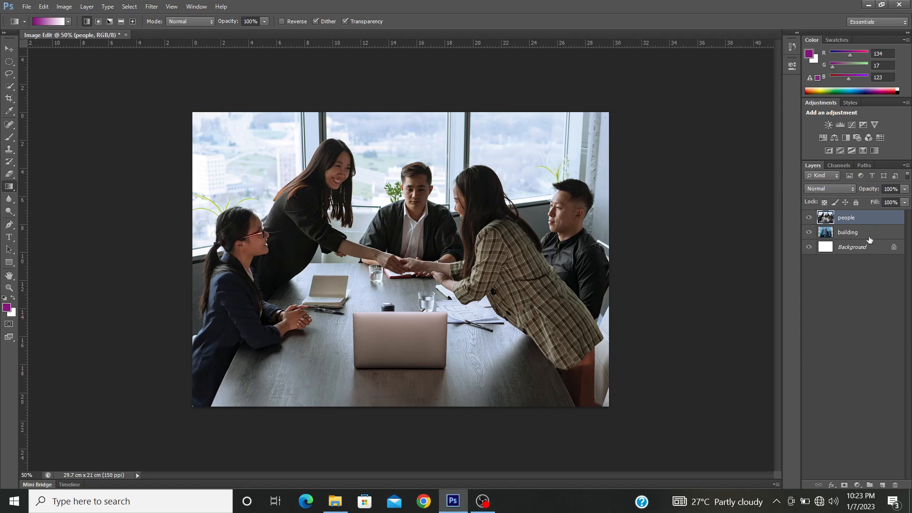
Step: Select the building layer and toggle the visibility of people and building to compare them, leaving only people hidden
{"action": "left_click", "coordinate": [809, 218]}
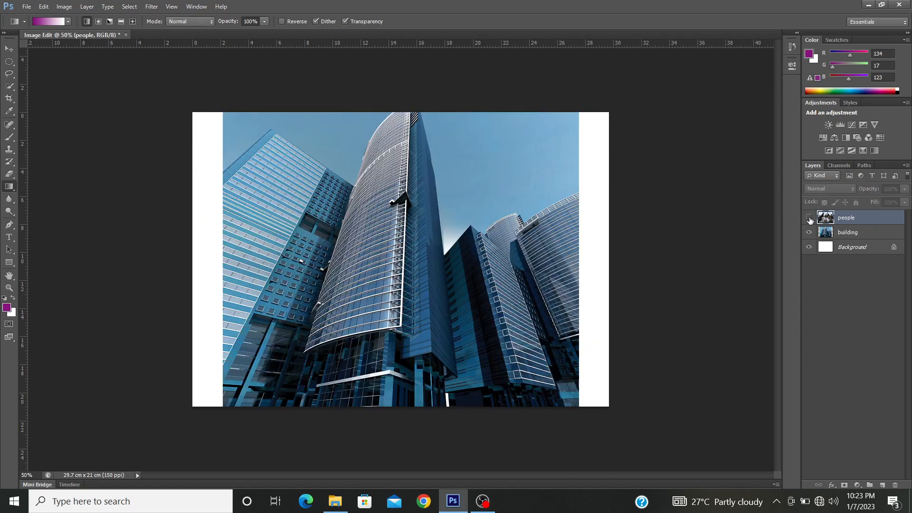
{"action": "left_click", "coordinate": [860, 233]}
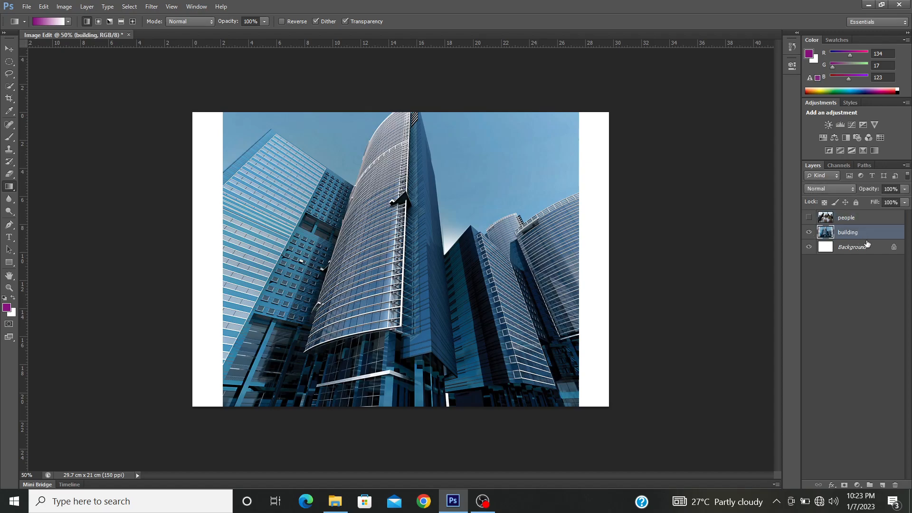
{"action": "left_click", "coordinate": [808, 220]}
{"action": "left_click", "coordinate": [808, 219]}
{"action": "left_click", "coordinate": [807, 220]}
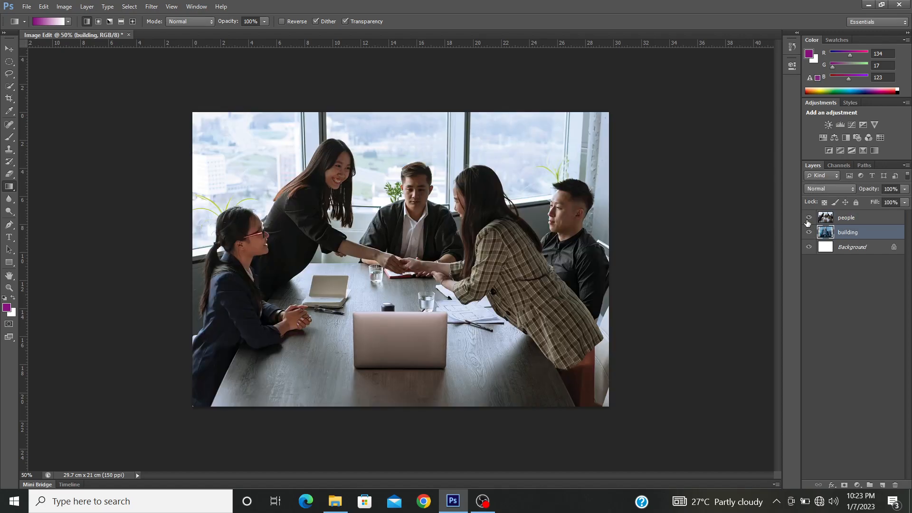
{"action": "left_click", "coordinate": [809, 218]}
{"action": "left_click", "coordinate": [808, 219]}
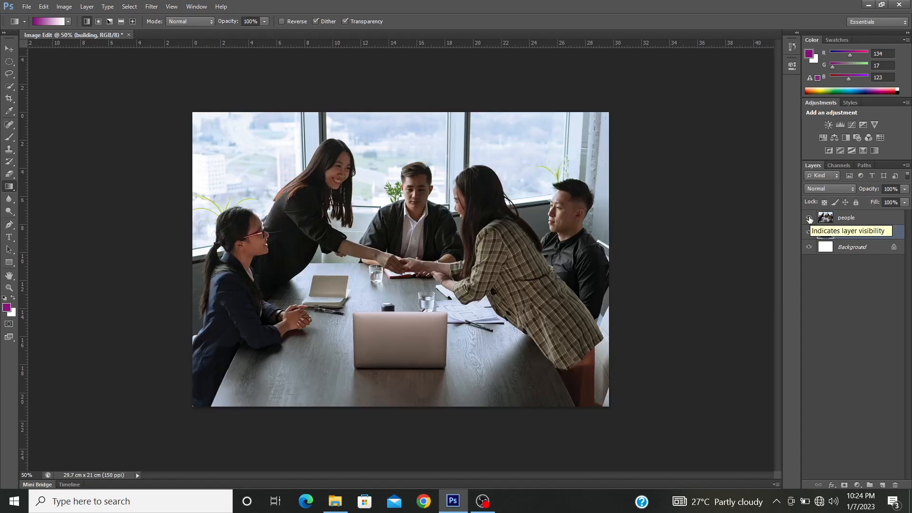
{"action": "left_click", "coordinate": [809, 218]}
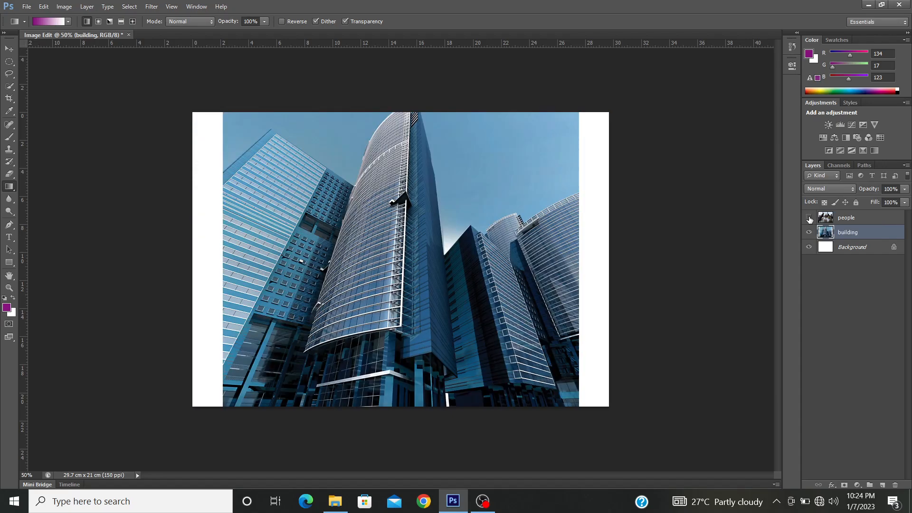
{"action": "left_click", "coordinate": [809, 219]}
{"action": "left_click", "coordinate": [809, 218]}
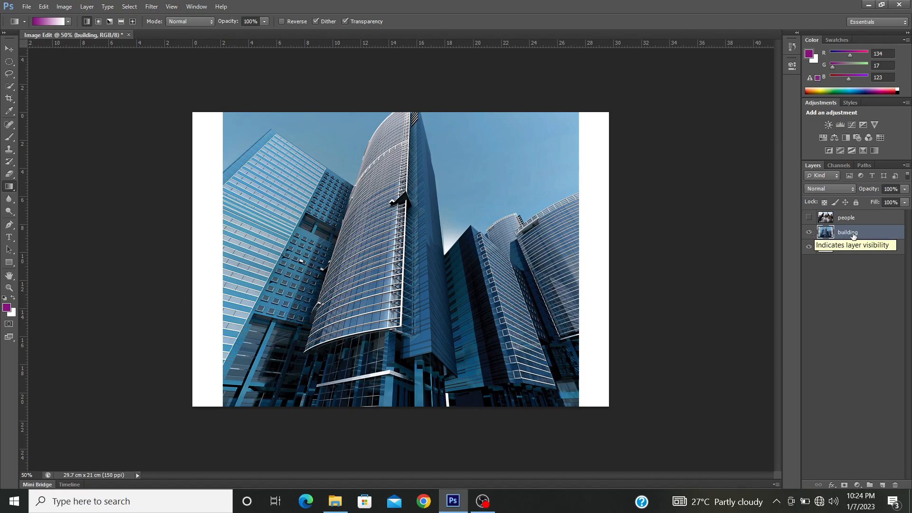
{"action": "left_click", "coordinate": [809, 232]}
{"action": "left_click", "coordinate": [810, 231]}
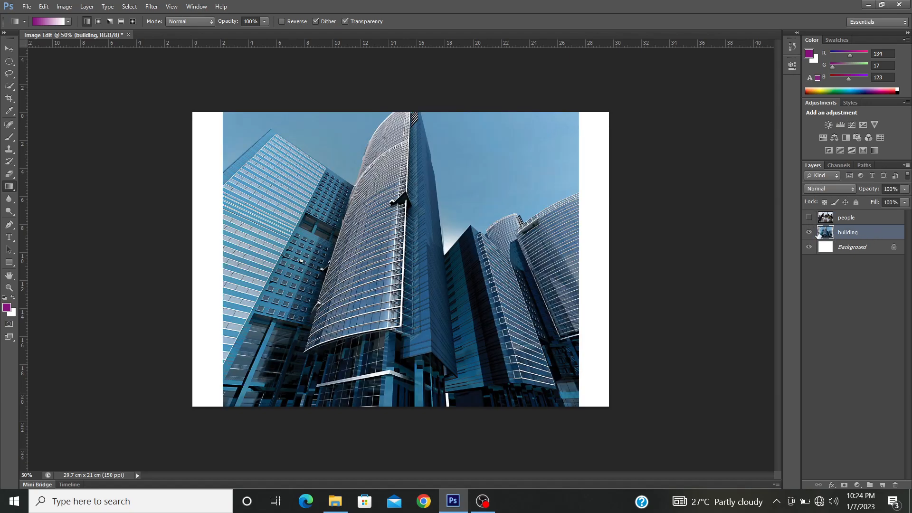
Step: Scale the building layer up proportionally around its centre with Free Transform so it covers the whole canvas width
{"action": "key", "text": "ctrl+t"}
{"action": "left_click_drag", "start_coordinate": [578, 82], "coordinate": [617, 57]}
{"action": "key", "text": "g"}
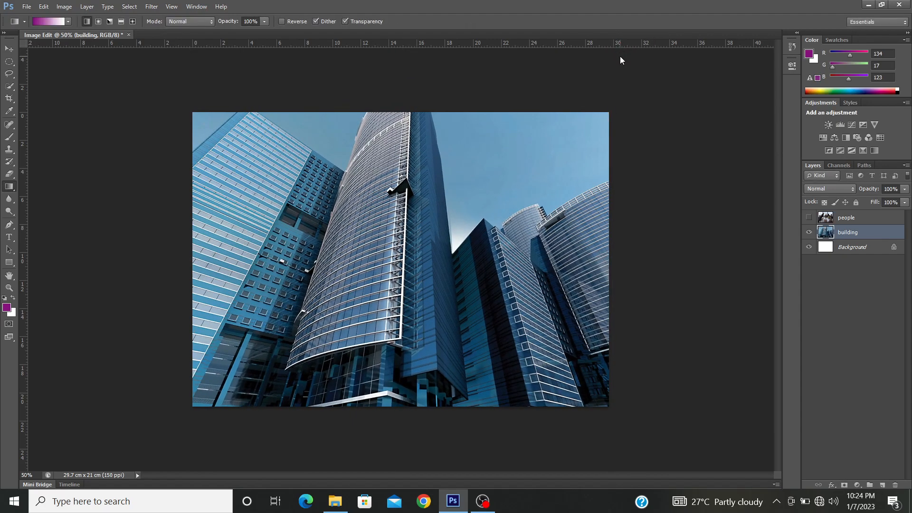
Step: Show the people layer again, select it, and add a layer mask to it
{"action": "left_click", "coordinate": [808, 217]}
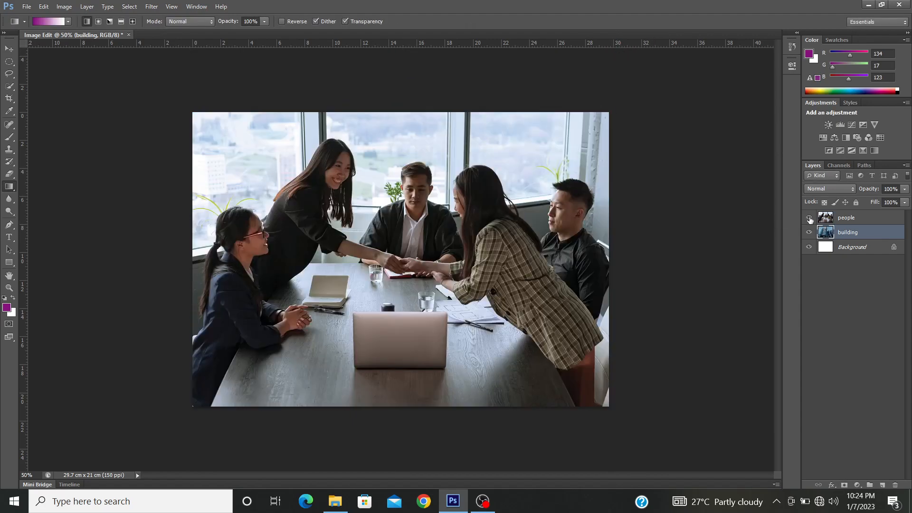
{"action": "left_click", "coordinate": [864, 221]}
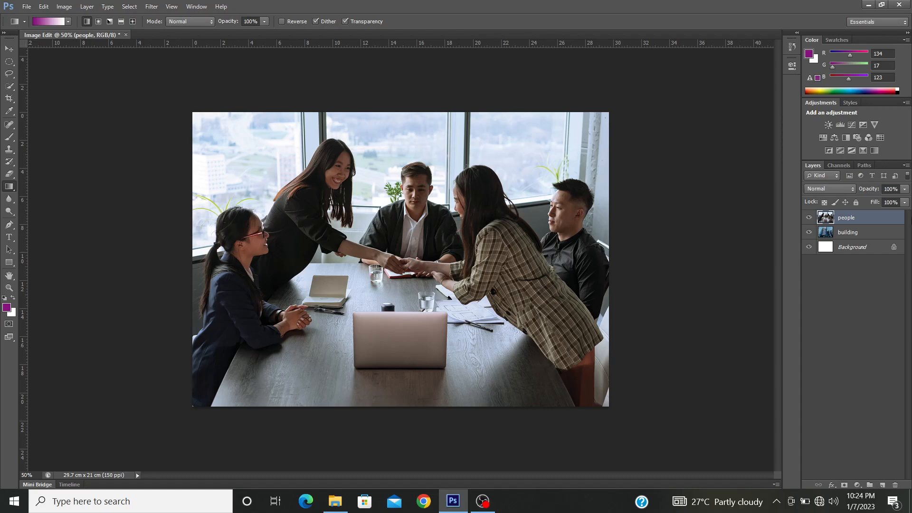
{"action": "left_click", "coordinate": [843, 486]}
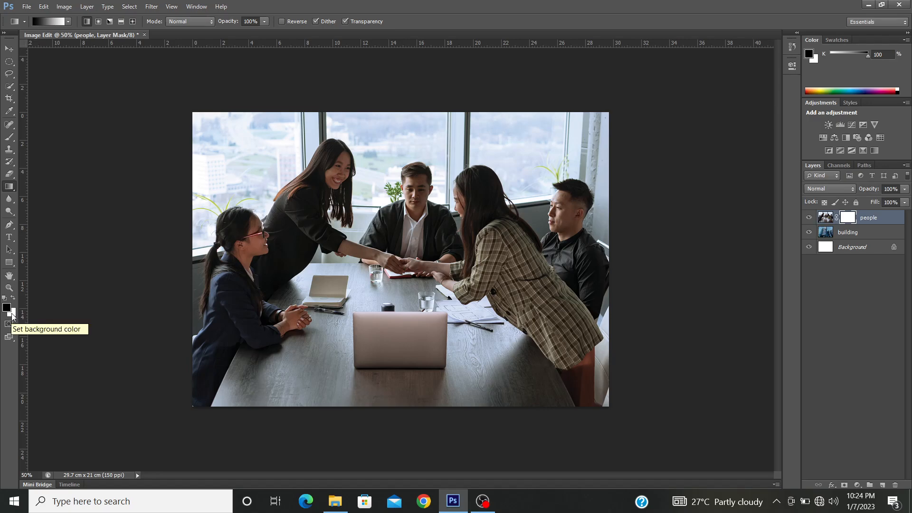
Step: Swap the foreground and background colours repeatedly between black and white, ending with black as the foreground
{"action": "key", "text": "x"}
{"action": "key", "text": "x"}
{"action": "key", "text": "x"}
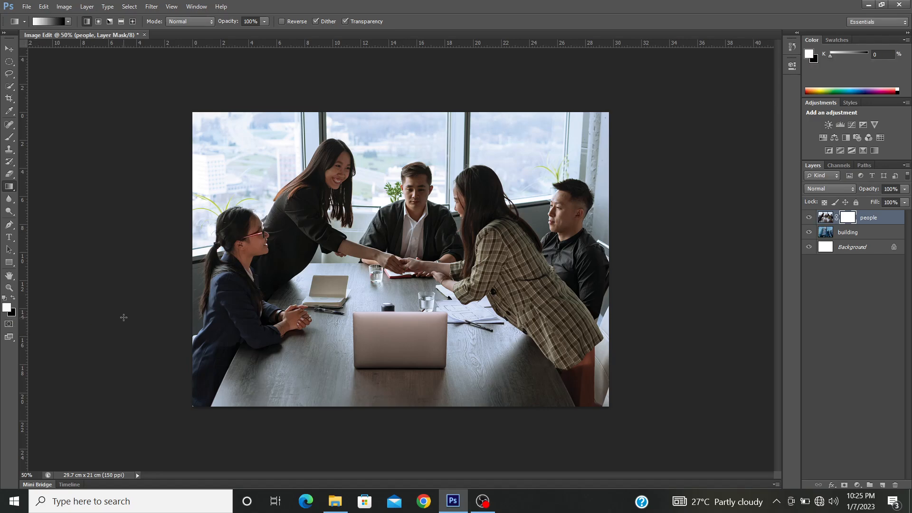
{"action": "left_click", "coordinate": [14, 299]}
{"action": "left_click", "coordinate": [13, 298]}
{"action": "left_click", "coordinate": [13, 298]}
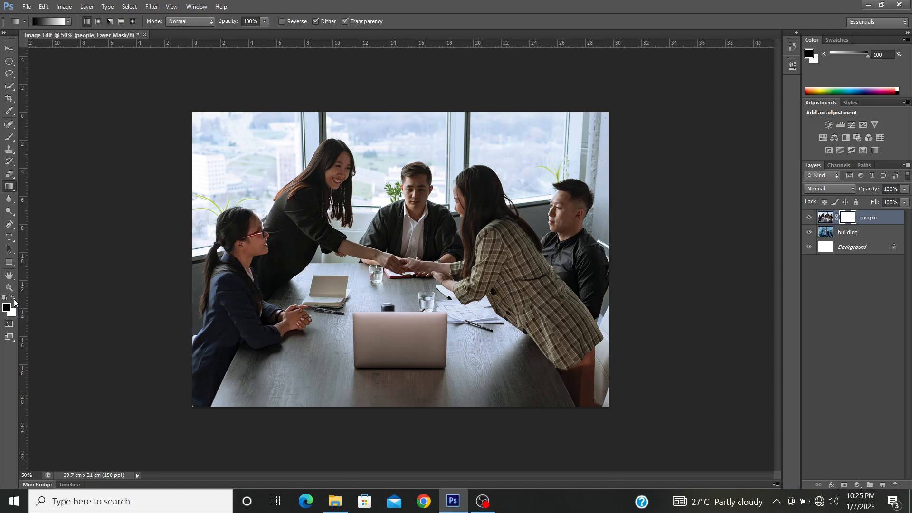
{"action": "left_click", "coordinate": [15, 299]}
{"action": "left_click", "coordinate": [15, 299]}
{"action": "left_click", "coordinate": [15, 298]}
{"action": "left_click", "coordinate": [15, 298]}
Step: Switch to the Brush tool, try smaller and larger brush sizes, and settle on 600 px
{"action": "key", "text": "b"}
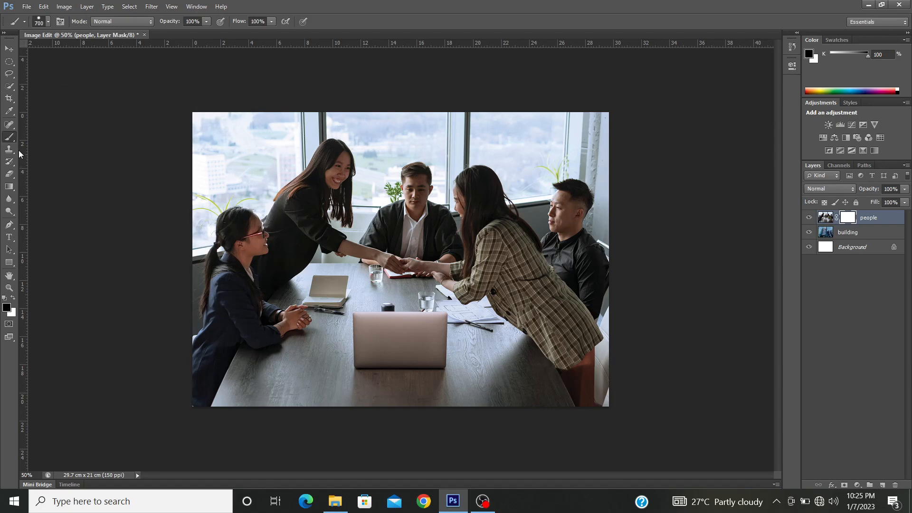
{"action": "key", "text": "bracketleft"}
{"action": "key", "text": "bracketleft"}
{"action": "key", "text": "bracketleft"}
{"action": "key", "text": "bracketleft"}
{"action": "key", "text": "bracketleft"}
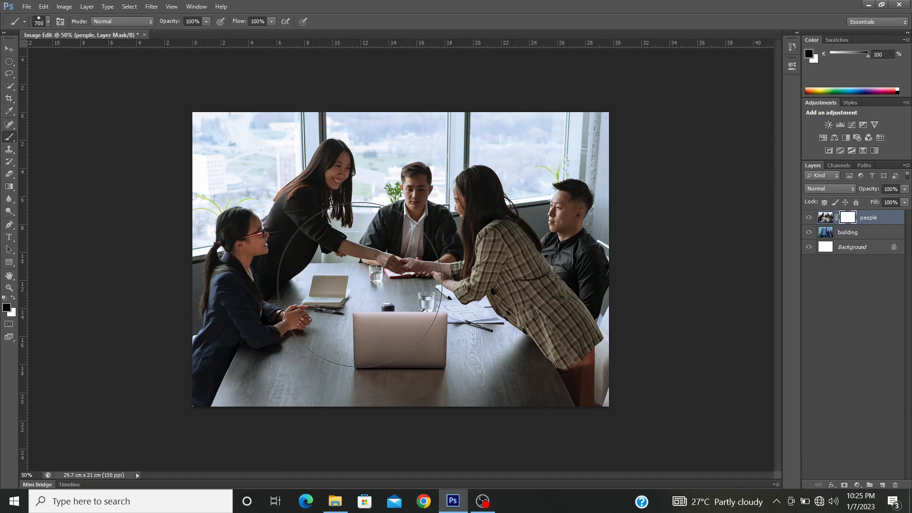
{"action": "key", "text": "bracketright"}
{"action": "key", "text": "bracketright"}
{"action": "key", "text": "bracketright"}
{"action": "key", "text": "bracketright"}
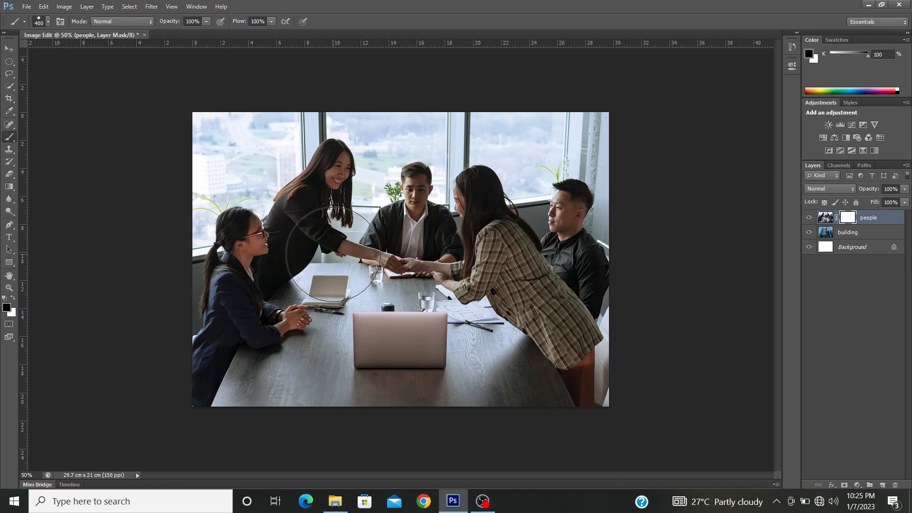
{"action": "key", "text": "bracketright"}
{"action": "key", "text": "bracketright"}
Step: Try hiding the lower half of the people layer with hard black brush strokes on its mask, and restore it by painting white
{"action": "left_click_drag", "start_coordinate": [214, 350], "coordinate": [627, 352]}
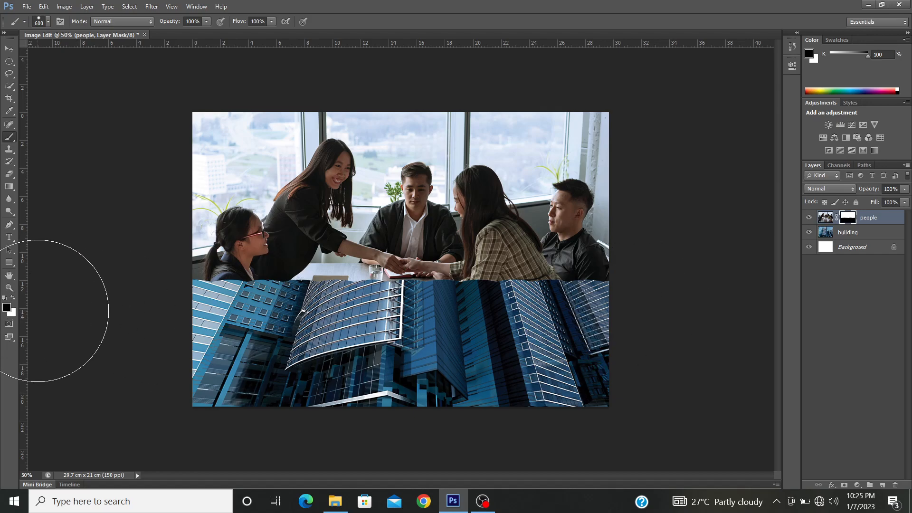
{"action": "key", "text": "x"}
{"action": "mouse_move", "coordinate": [649, 308]}
{"action": "left_mouse_down"}
{"action": "mouse_move", "coordinate": [167, 323]}
{"action": "mouse_move", "coordinate": [179, 360]}
{"action": "mouse_move", "coordinate": [303, 387]}
{"action": "mouse_move", "coordinate": [538, 386]}
{"action": "mouse_move", "coordinate": [620, 374]}
{"action": "mouse_move", "coordinate": [251, 298]}
{"action": "left_mouse_up"}
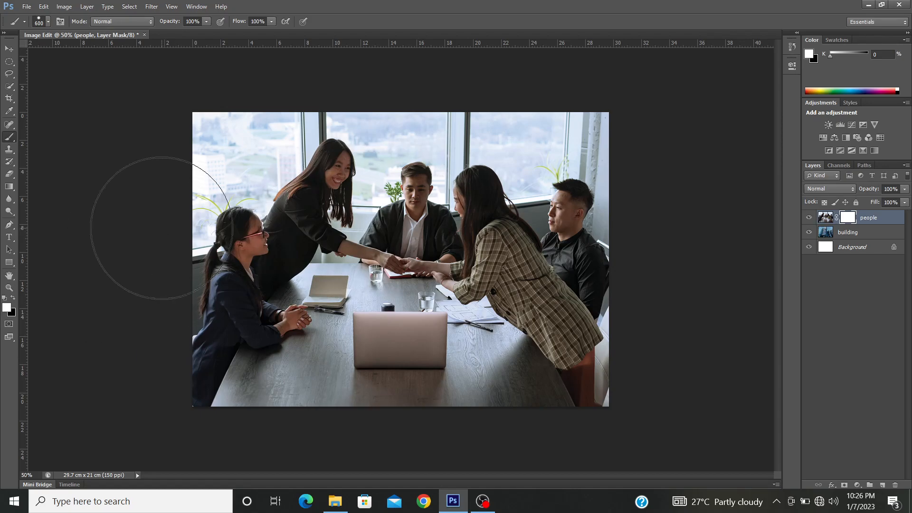
Step: Lower the hardness of the 600 px brush to give it a soft edge
{"action": "right_click", "coordinate": [353, 233]}
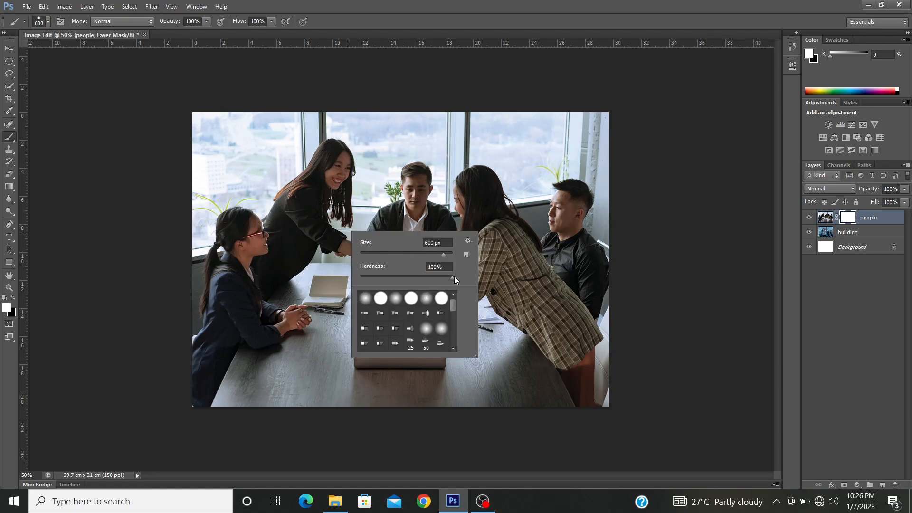
{"action": "left_click_drag", "start_coordinate": [400, 283], "coordinate": [364, 283]}
{"action": "key", "text": "Return"}
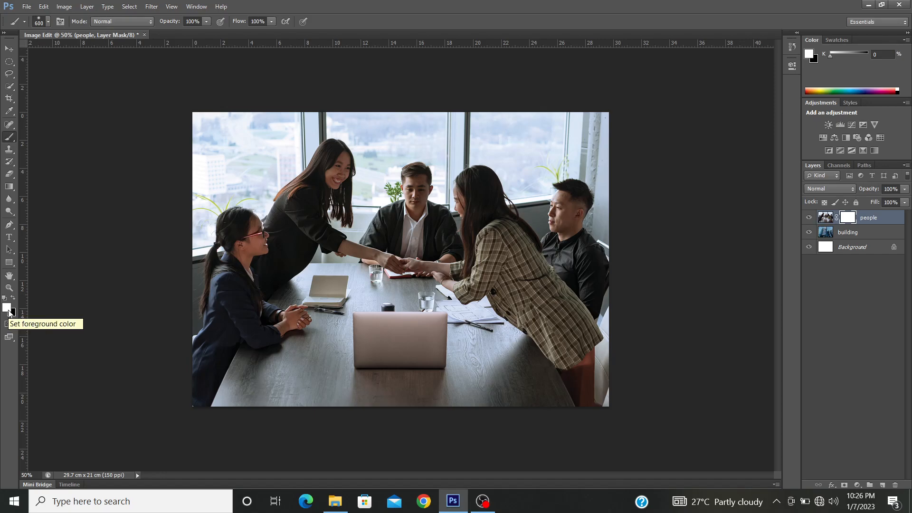
Step: Fade the lower part of the people layer into the building with soft black mask strokes, and restore the standing woman's torso with white
{"action": "key", "text": "x"}
{"action": "mouse_move", "coordinate": [130, 381]}
{"action": "left_mouse_down"}
{"action": "mouse_move", "coordinate": [461, 352]}
{"action": "mouse_move", "coordinate": [534, 362]}
{"action": "mouse_move", "coordinate": [610, 390]}
{"action": "mouse_move", "coordinate": [389, 309]}
{"action": "mouse_move", "coordinate": [442, 304]}
{"action": "mouse_move", "coordinate": [520, 345]}
{"action": "mouse_move", "coordinate": [525, 340]}
{"action": "mouse_move", "coordinate": [453, 313]}
{"action": "mouse_move", "coordinate": [577, 362]}
{"action": "mouse_move", "coordinate": [611, 357]}
{"action": "left_mouse_up"}
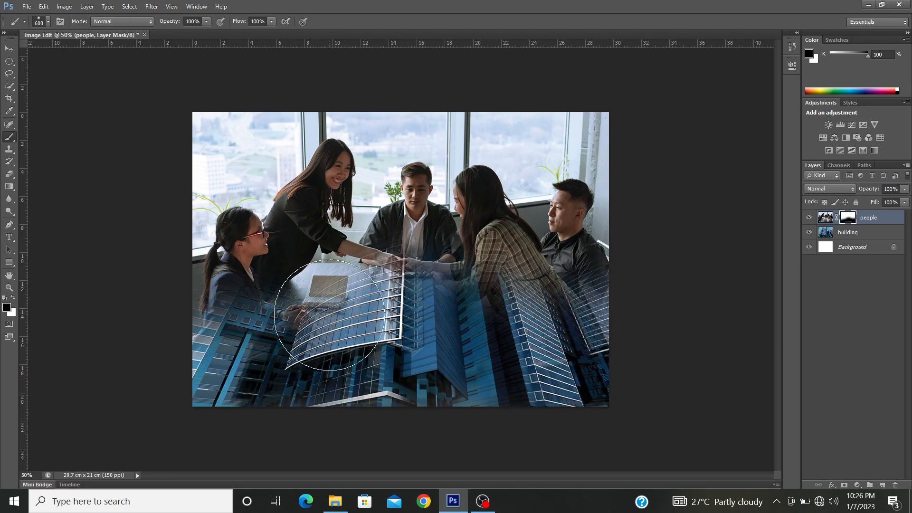
{"action": "left_click_drag", "start_coordinate": [330, 314], "coordinate": [278, 273]}
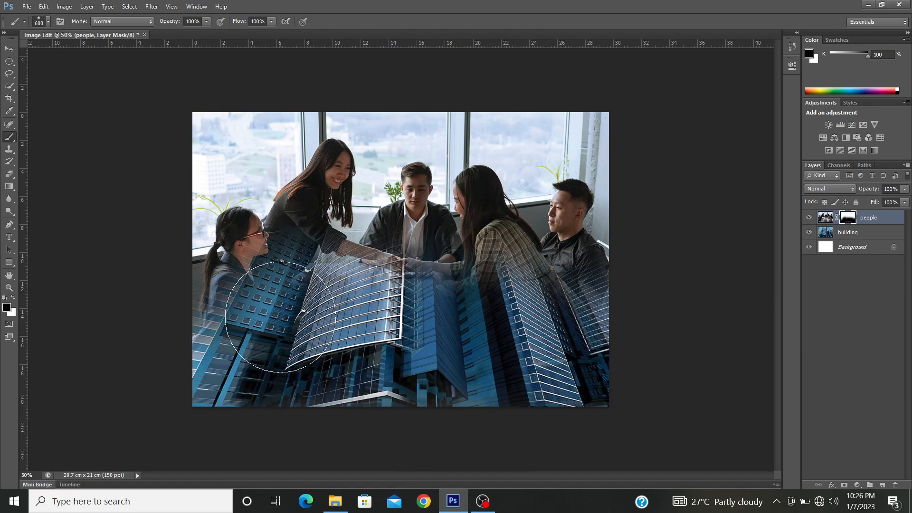
{"action": "mouse_move", "coordinate": [280, 317]}
{"action": "left_mouse_down"}
{"action": "mouse_move", "coordinate": [342, 341]}
{"action": "mouse_move", "coordinate": [382, 332]}
{"action": "left_mouse_up"}
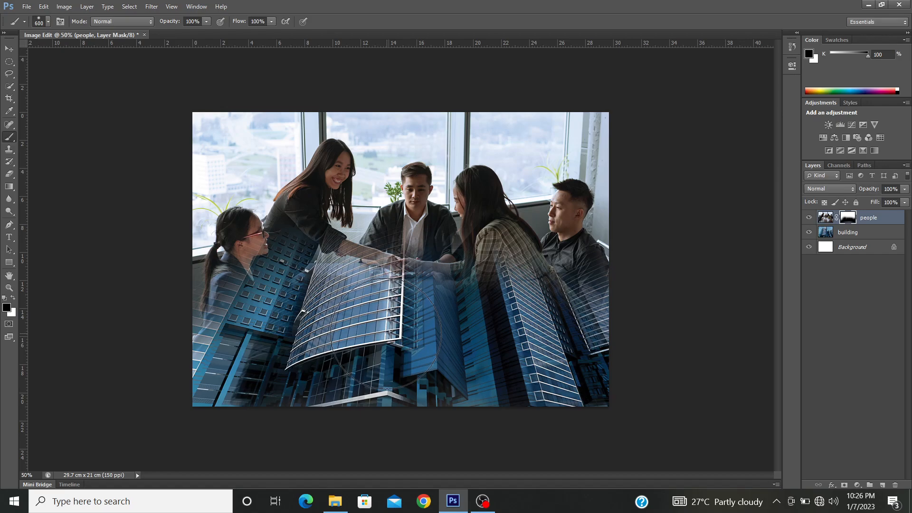
{"action": "left_click", "coordinate": [13, 298]}
{"action": "left_click_drag", "start_coordinate": [268, 257], "coordinate": [375, 237]}
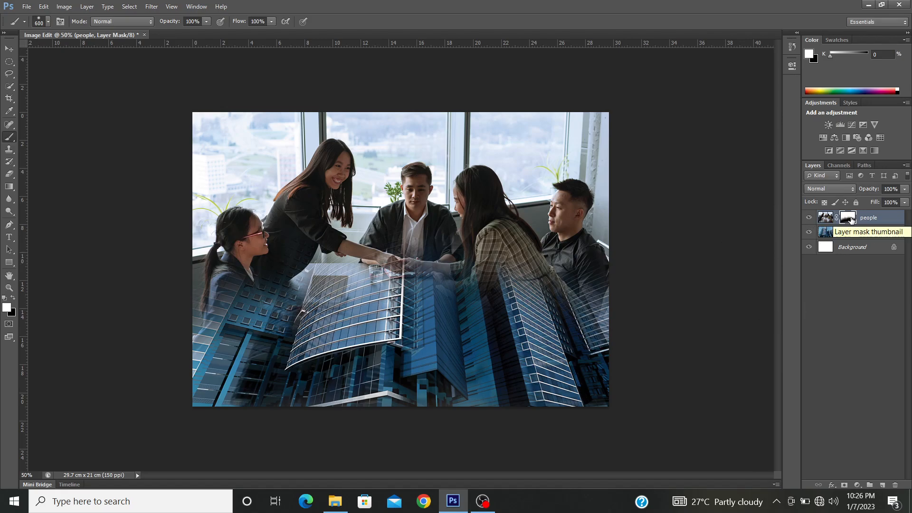
Step: Delete the painted mask from the people layer and add a fresh white layer mask to it
{"action": "right_click", "coordinate": [850, 218]}
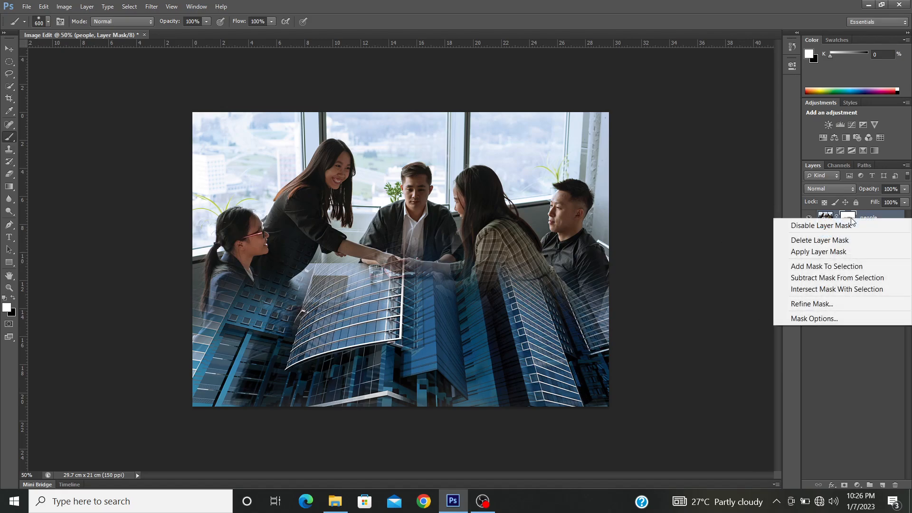
{"action": "left_click", "coordinate": [824, 244]}
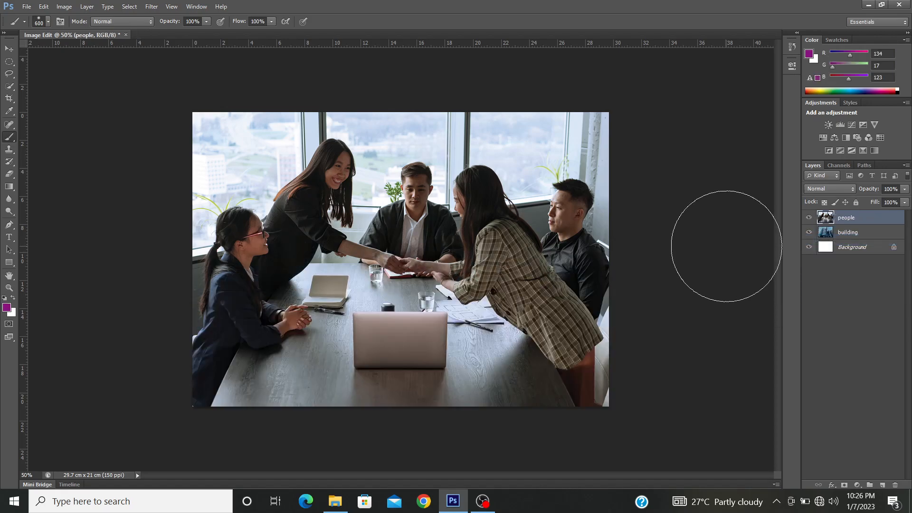
{"action": "left_click", "coordinate": [844, 485]}
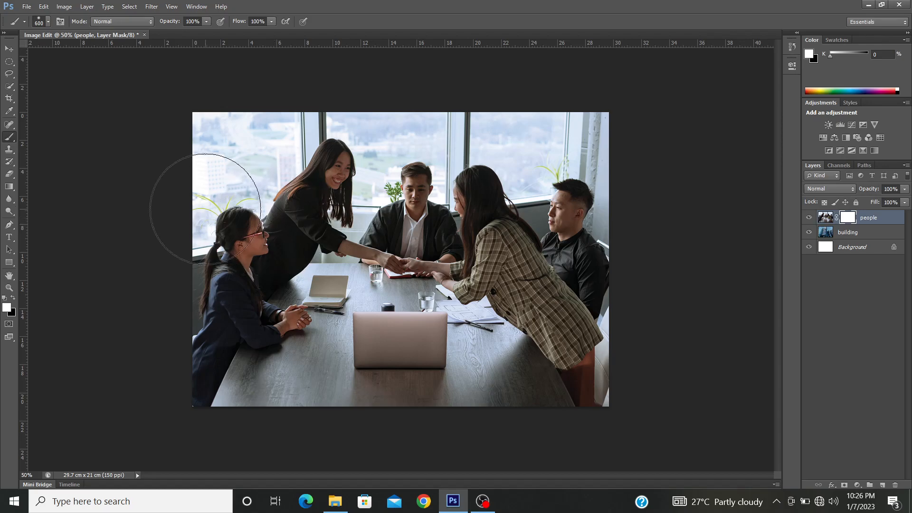
Step: Try linear Foreground to Background gradients from white to black across the people layer's mask in horizontal and diagonal directions
{"action": "key", "text": "g"}
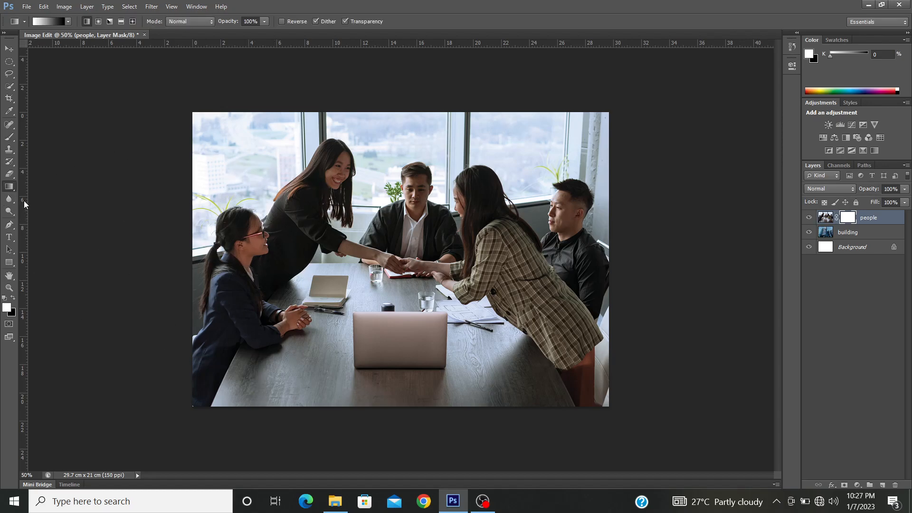
{"action": "left_click", "coordinate": [49, 24]}
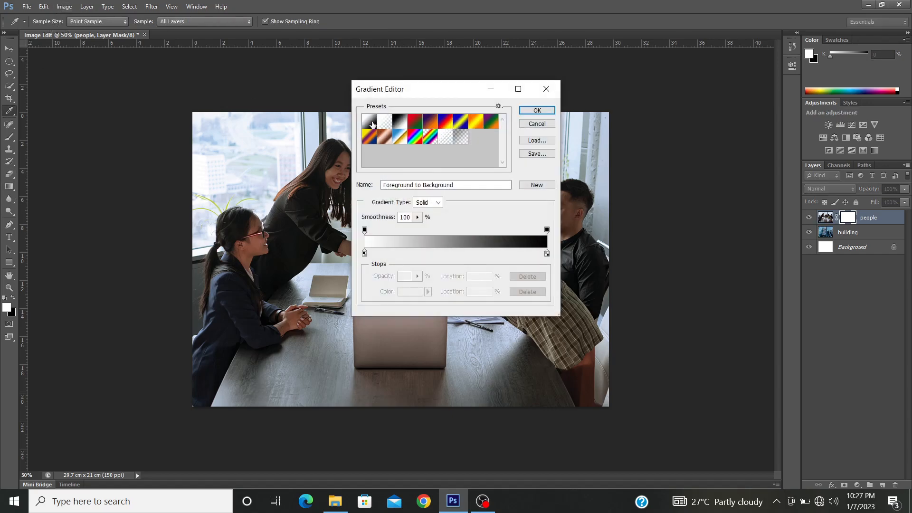
{"action": "left_click", "coordinate": [536, 110]}
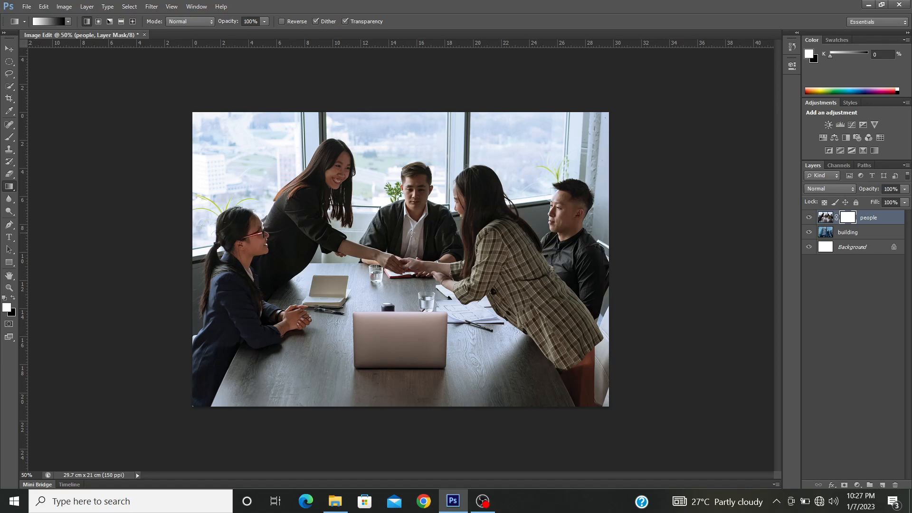
{"action": "left_click_drag", "start_coordinate": [279, 238], "coordinate": [471, 237]}
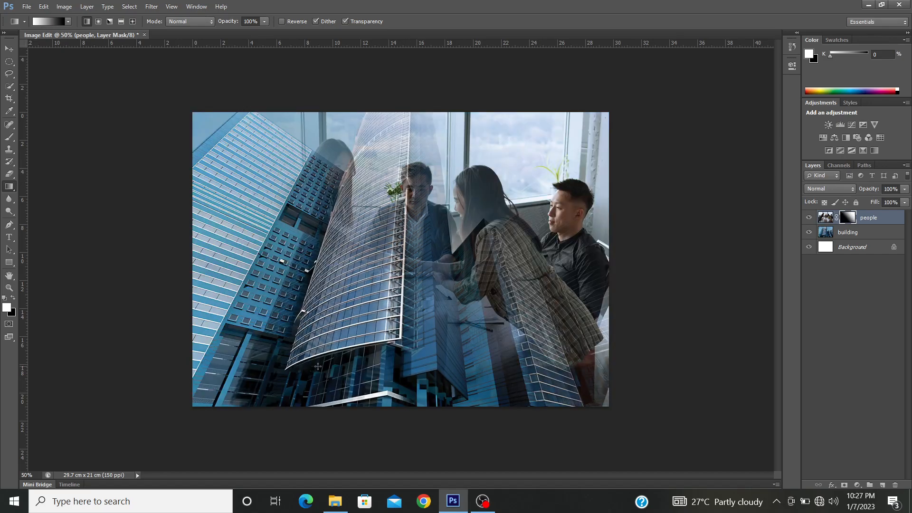
{"action": "left_click_drag", "start_coordinate": [318, 366], "coordinate": [361, 311]}
{"action": "left_click_drag", "start_coordinate": [285, 349], "coordinate": [549, 173]}
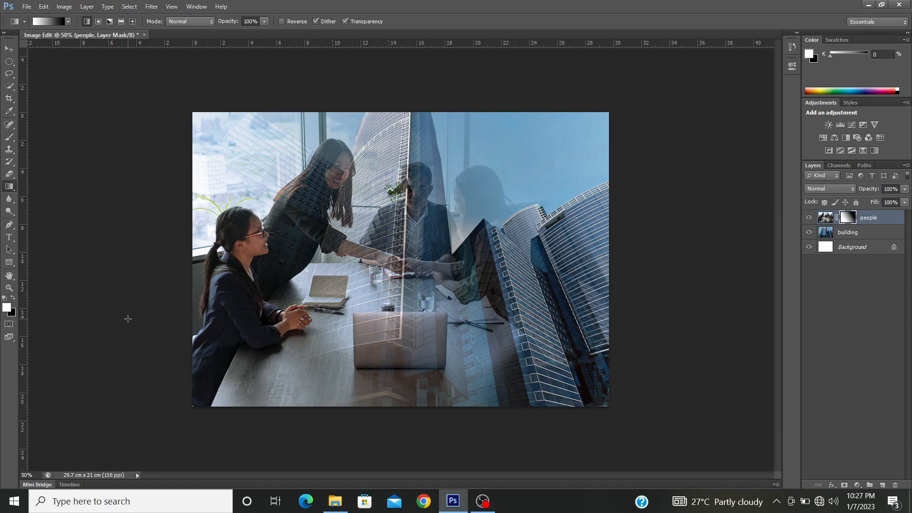
Step: Reset the people layer's mask to solid white, and try and undo one more diagonal gradient on it
{"action": "key", "text": "alt+BackSpace"}
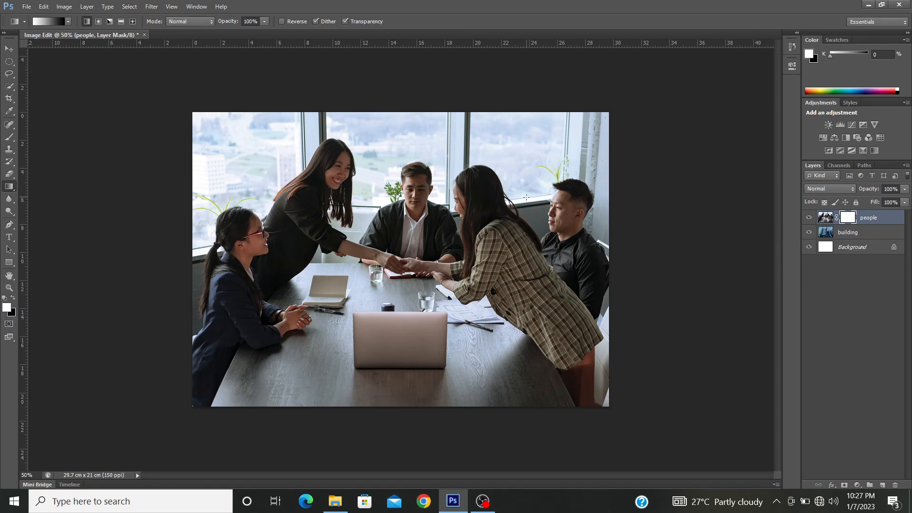
{"action": "left_click_drag", "start_coordinate": [294, 237], "coordinate": [533, 164]}
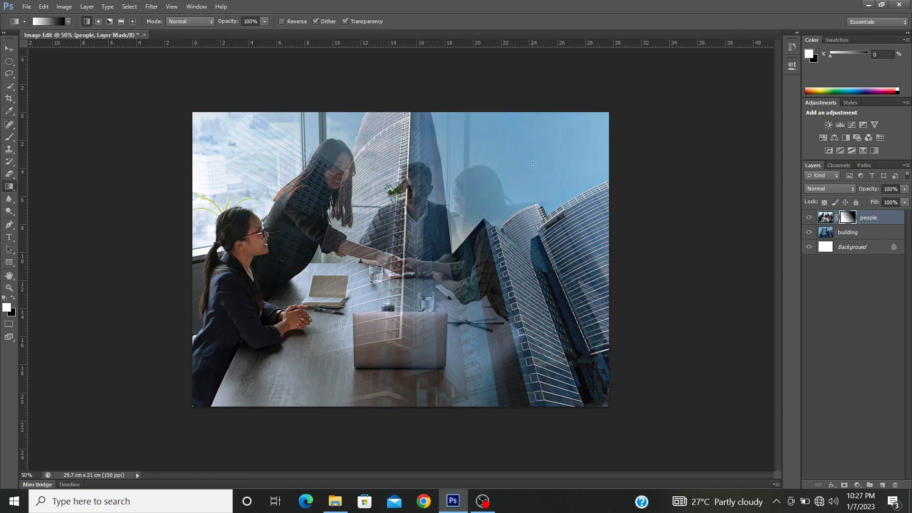
{"action": "key", "text": "ctrl+z"}
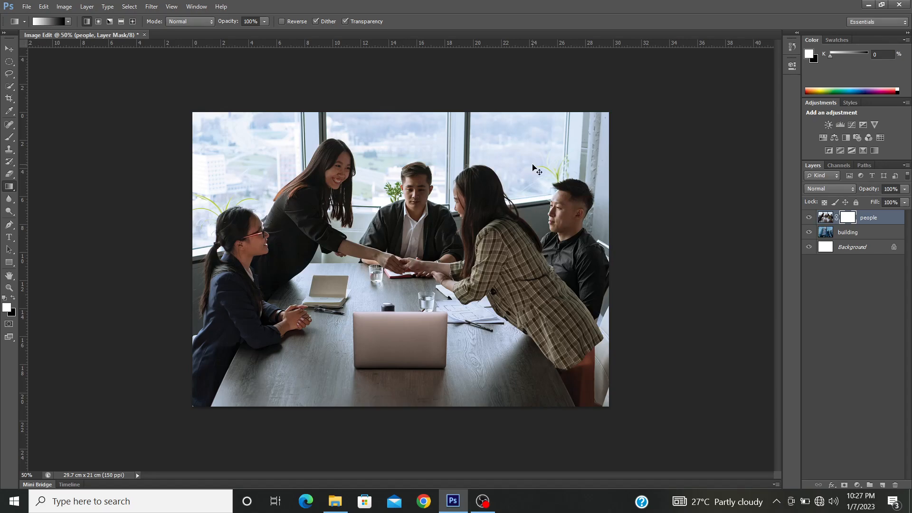
Step: Invert the people layer's mask repeatedly between white and black, finishing with it white
{"action": "key", "text": "ctrl+i"}
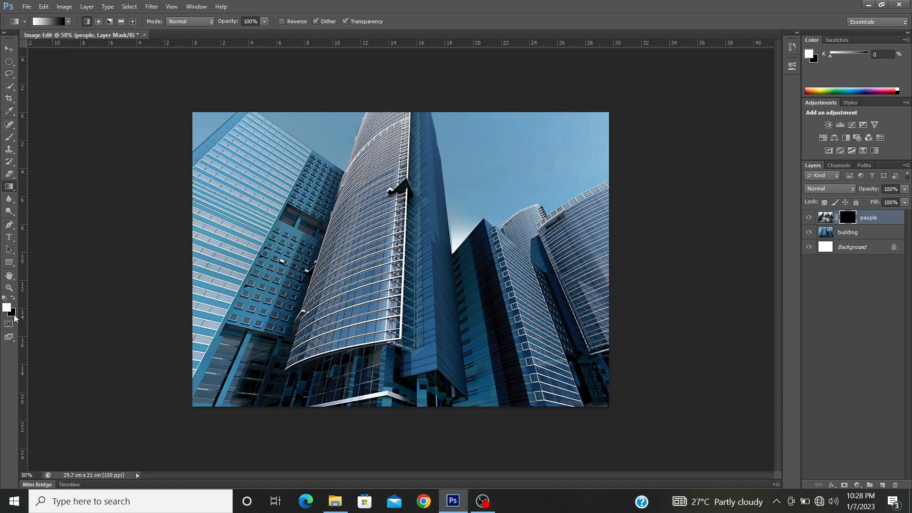
{"action": "key", "text": "ctrl+i"}
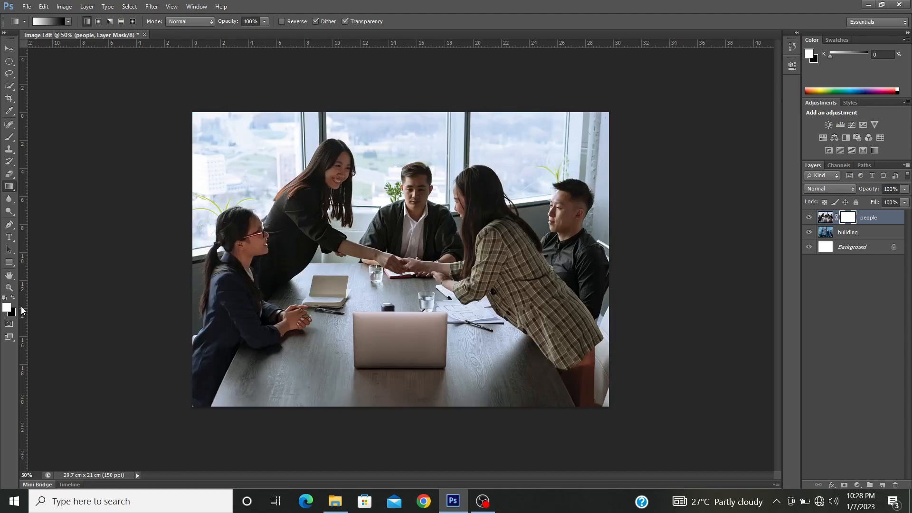
{"action": "key", "text": "ctrl+i"}
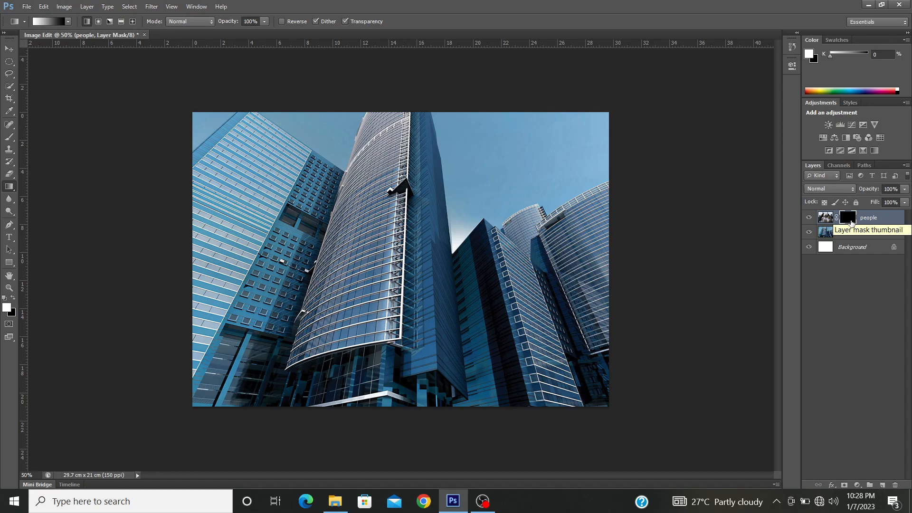
{"action": "left_click", "coordinate": [851, 235]}
{"action": "left_click", "coordinate": [848, 223]}
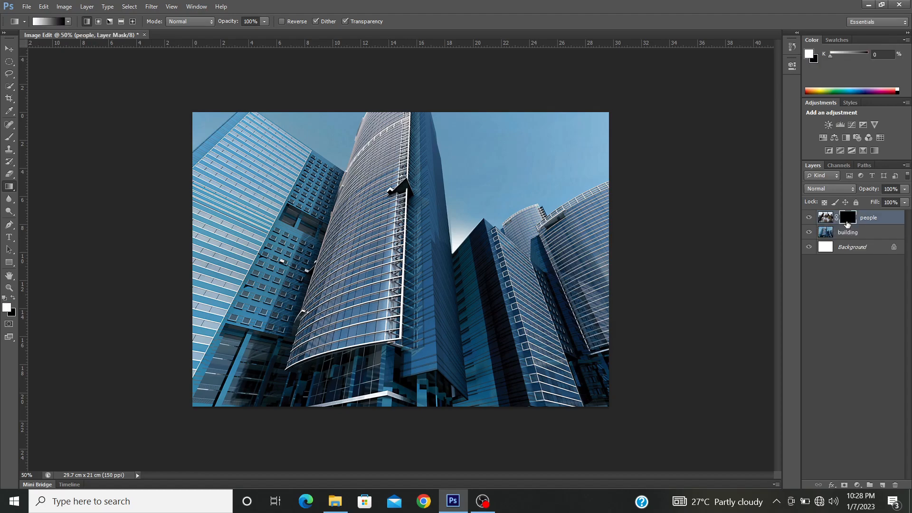
{"action": "key", "text": "ctrl+i"}
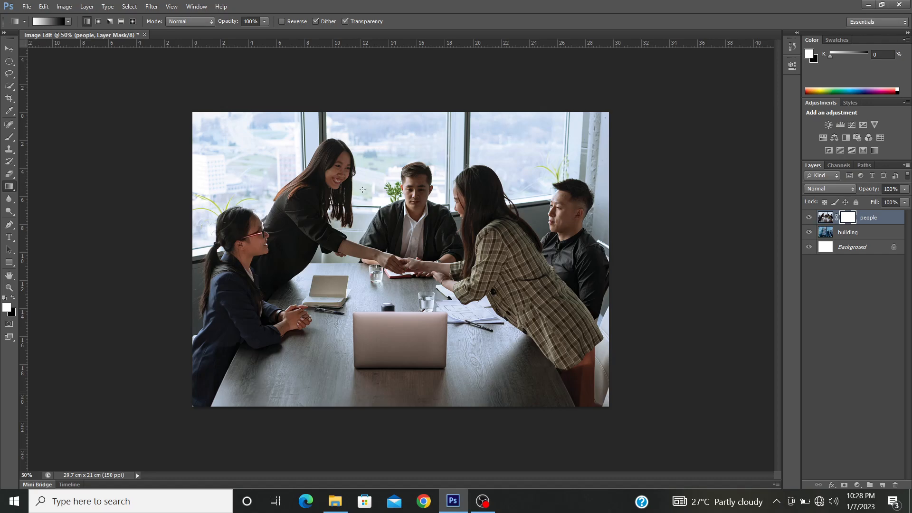
Step: Draw a closed oval path with the Pen tool around the handshake, the seated man and most of the laptop
{"action": "key", "text": "p"}
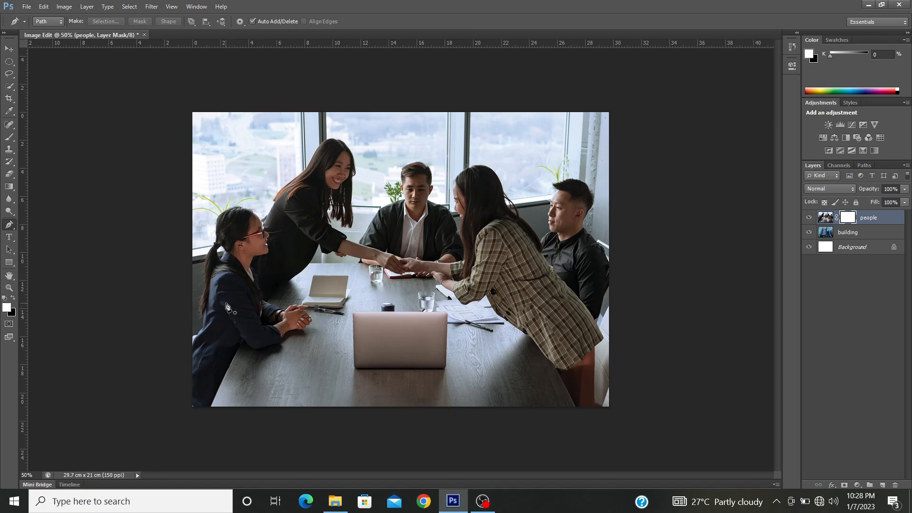
{"action": "left_click", "coordinate": [262, 249]}
{"action": "left_click_drag", "start_coordinate": [346, 143], "coordinate": [429, 137]}
{"action": "left_click_drag", "start_coordinate": [536, 168], "coordinate": [565, 196]}
{"action": "left_click_drag", "start_coordinate": [544, 294], "coordinate": [492, 328]}
{"action": "left_click_drag", "start_coordinate": [384, 351], "coordinate": [344, 337]}
{"action": "left_click_drag", "start_coordinate": [281, 289], "coordinate": [278, 280]}
{"action": "left_click", "coordinate": [264, 252]}
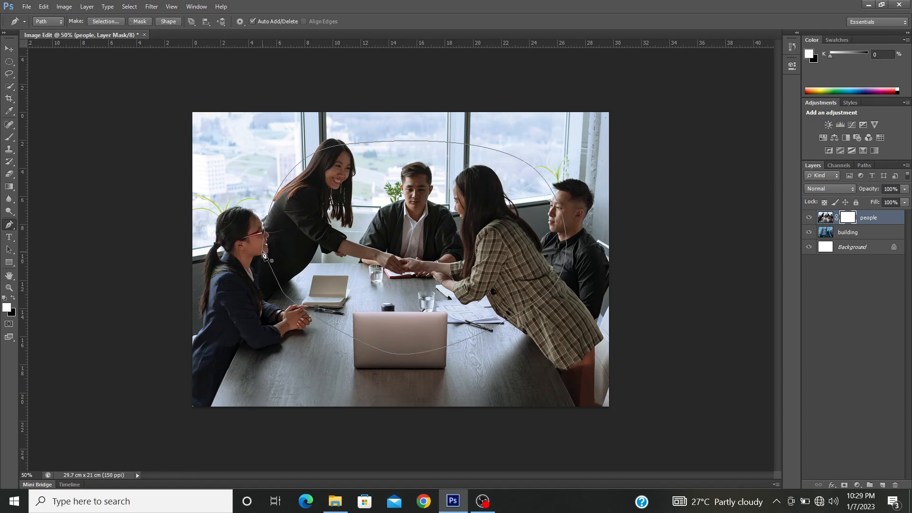
Step: Convert the oval path into a new anti-aliased selection
{"action": "right_click", "coordinate": [379, 206]}
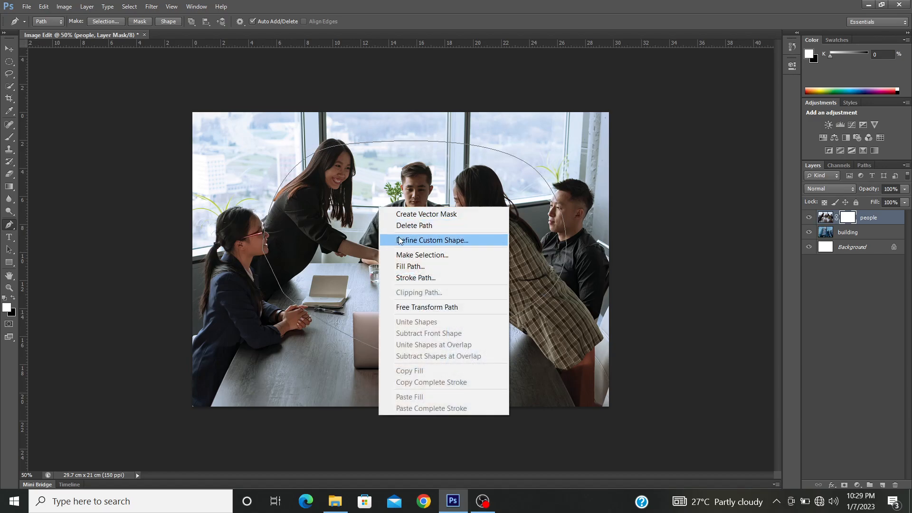
{"action": "left_click", "coordinate": [406, 255]}
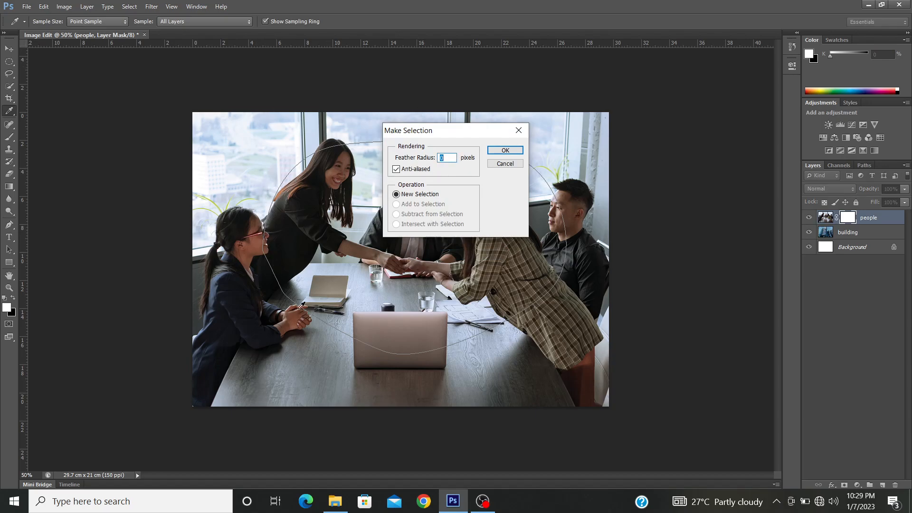
{"action": "left_click", "coordinate": [495, 151]}
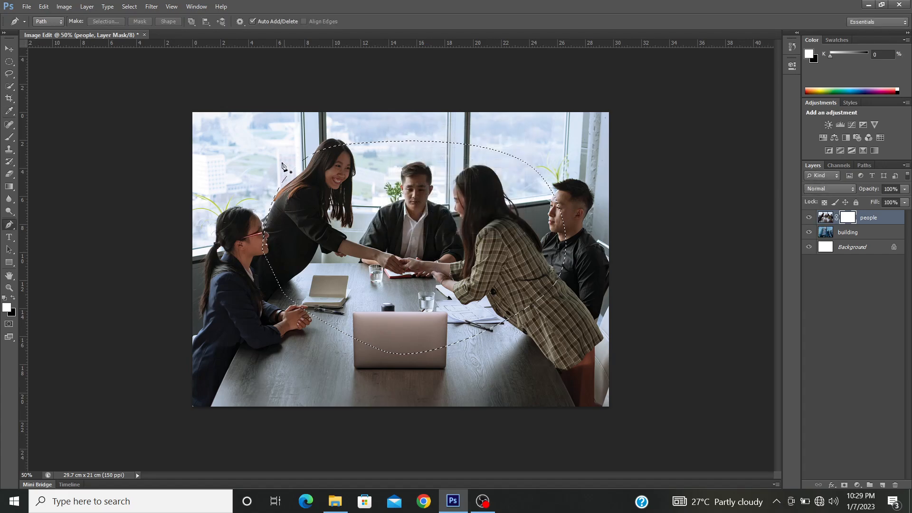
Step: Fill the oval selection with black on the people layer's mask, and undo the fill and clear the selection
{"action": "left_click", "coordinate": [826, 218]}
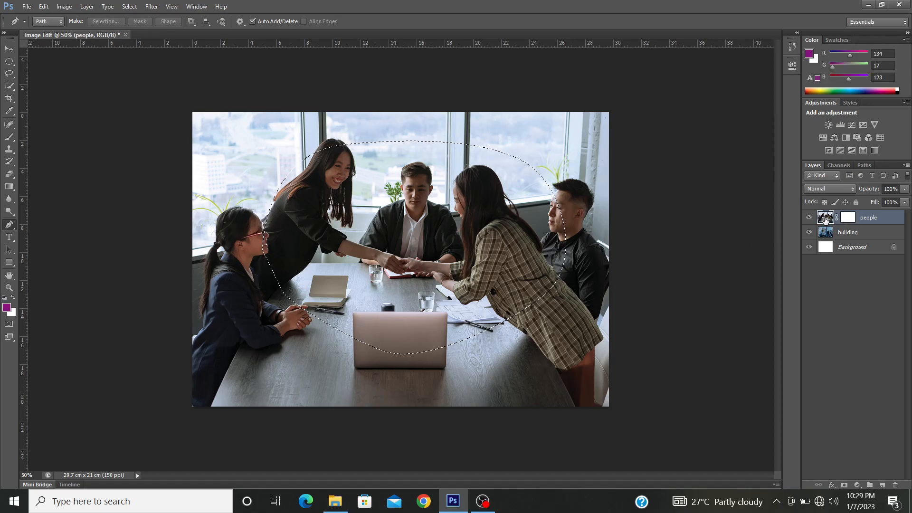
{"action": "left_click", "coordinate": [848, 218]}
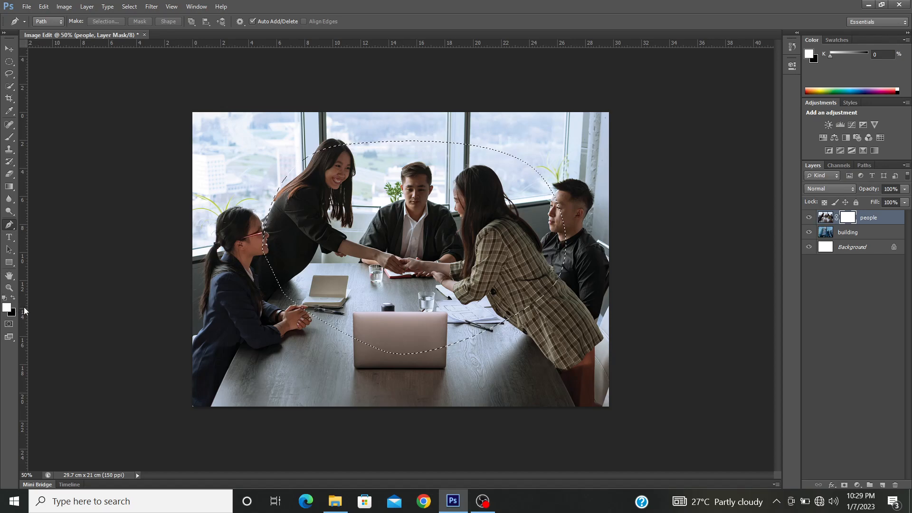
{"action": "key", "text": "ctrl+BackSpace"}
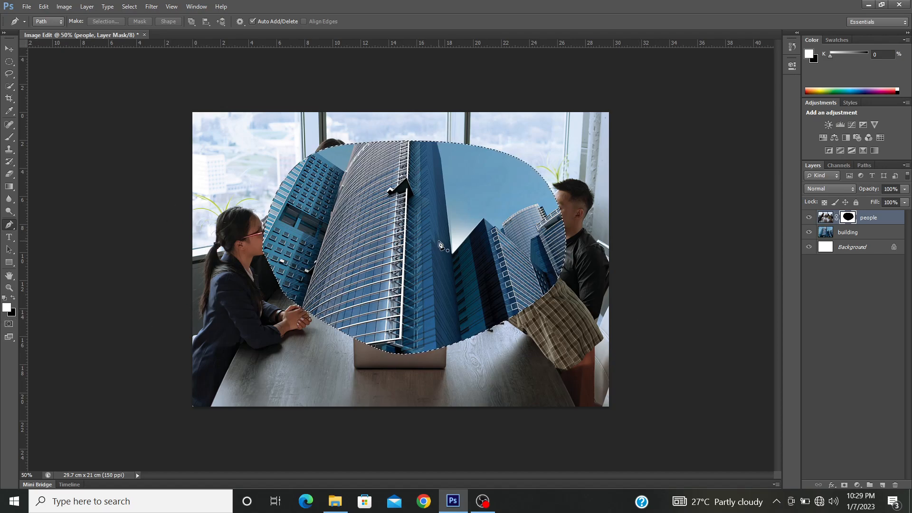
{"action": "key", "text": "ctrl+z"}
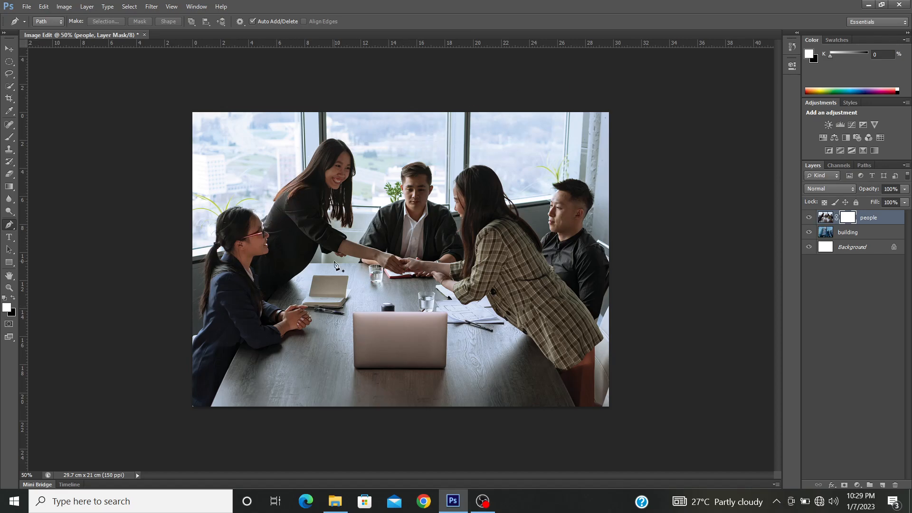
Step: Draw a wide elliptical selection over the middle of the photo, from the seated woman's face to the man in black
{"action": "left_click", "coordinate": [9, 74]}
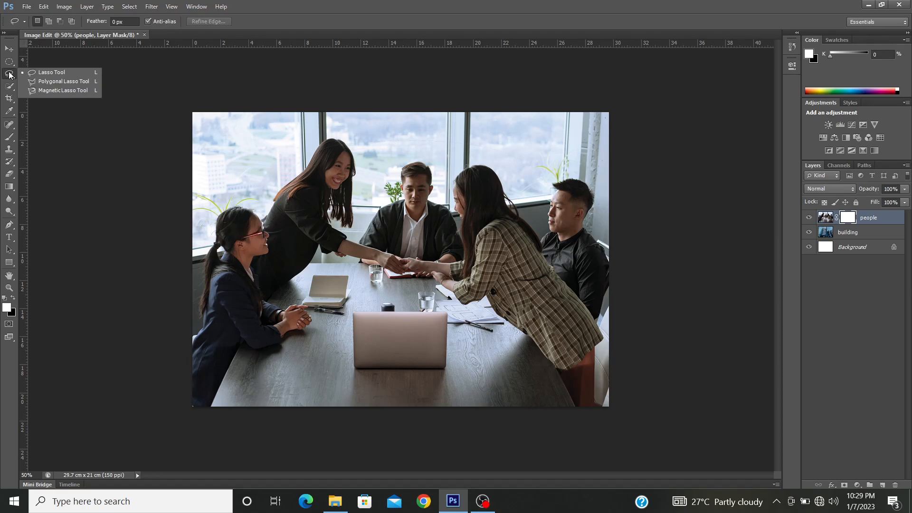
{"action": "left_click", "coordinate": [9, 61]}
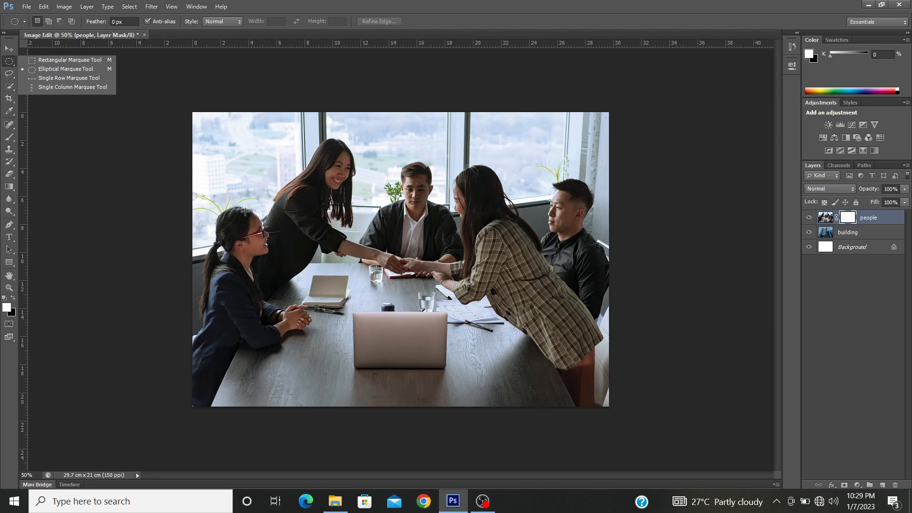
{"action": "left_click", "coordinate": [878, 231]}
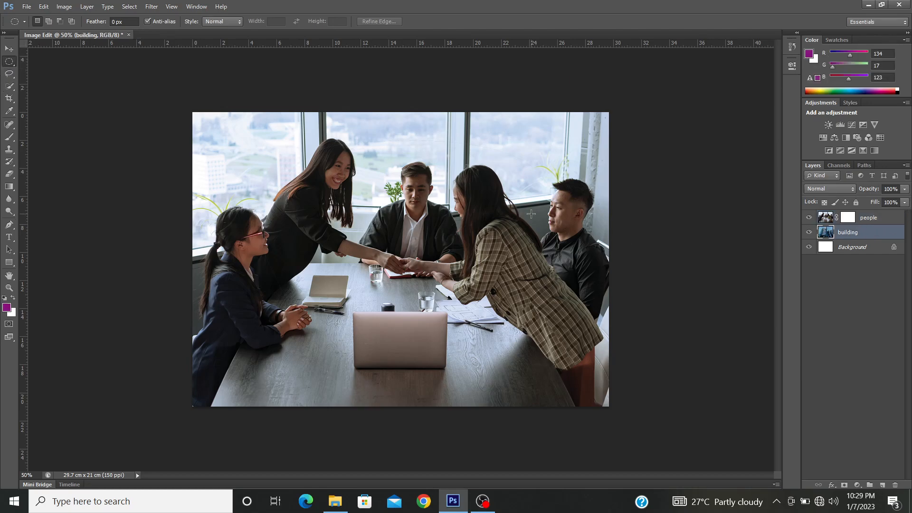
{"action": "left_click", "coordinate": [9, 62]}
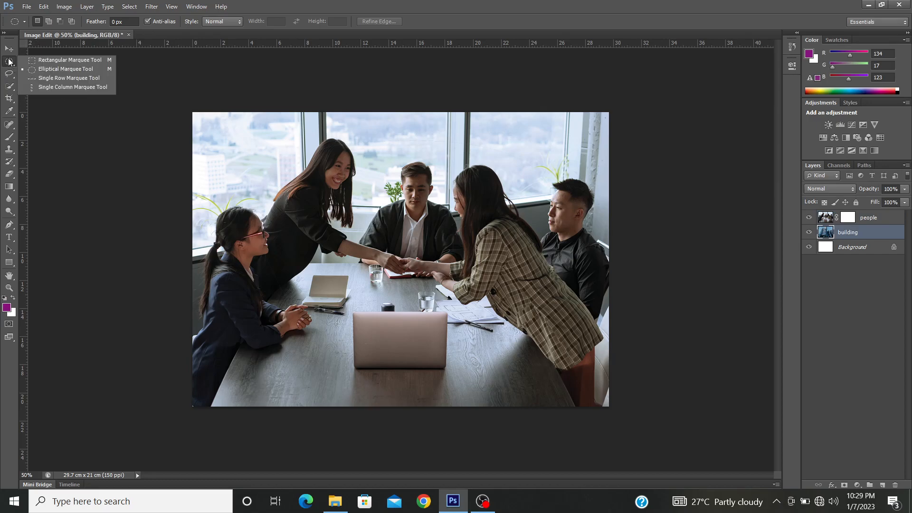
{"action": "left_click", "coordinate": [33, 71]}
{"action": "left_click_drag", "start_coordinate": [231, 158], "coordinate": [577, 346]}
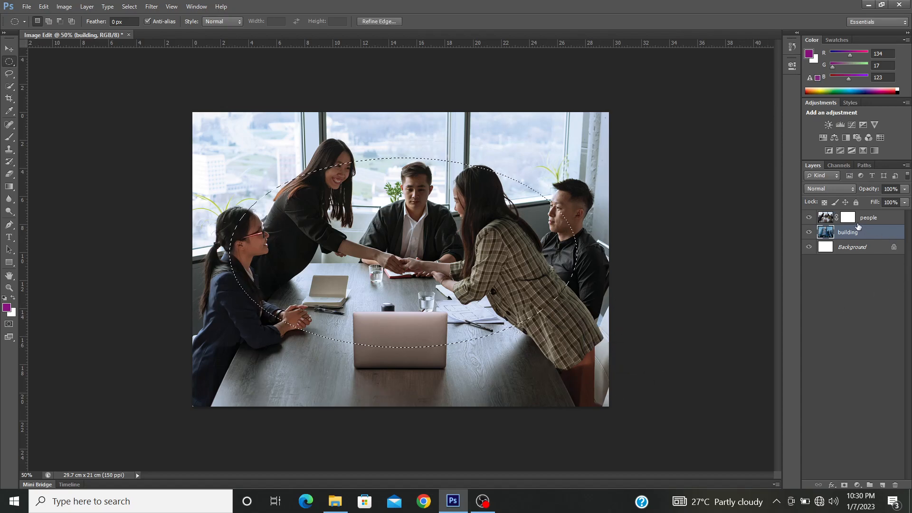
Step: Fill the elliptical selection with black on the people layer's mask and deselect
{"action": "left_click", "coordinate": [851, 218]}
{"action": "left_click", "coordinate": [850, 218]}
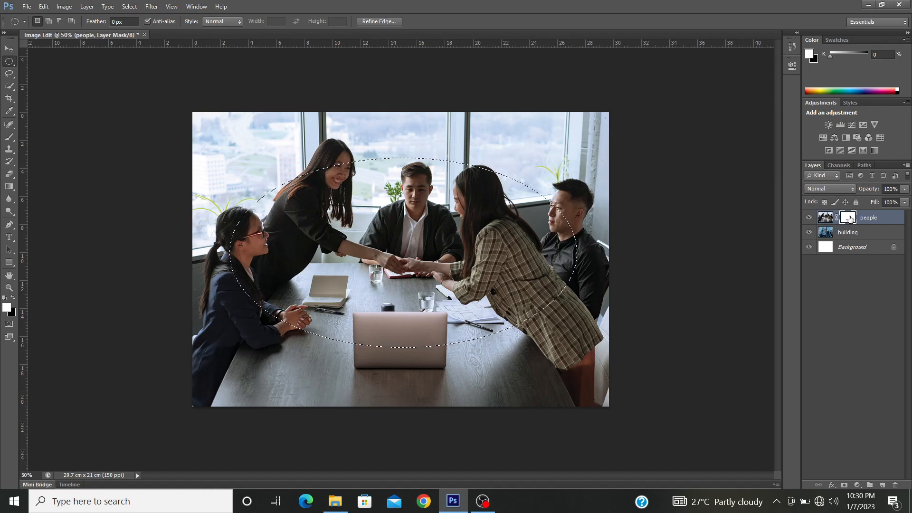
{"action": "key", "text": "ctrl+BackSpace"}
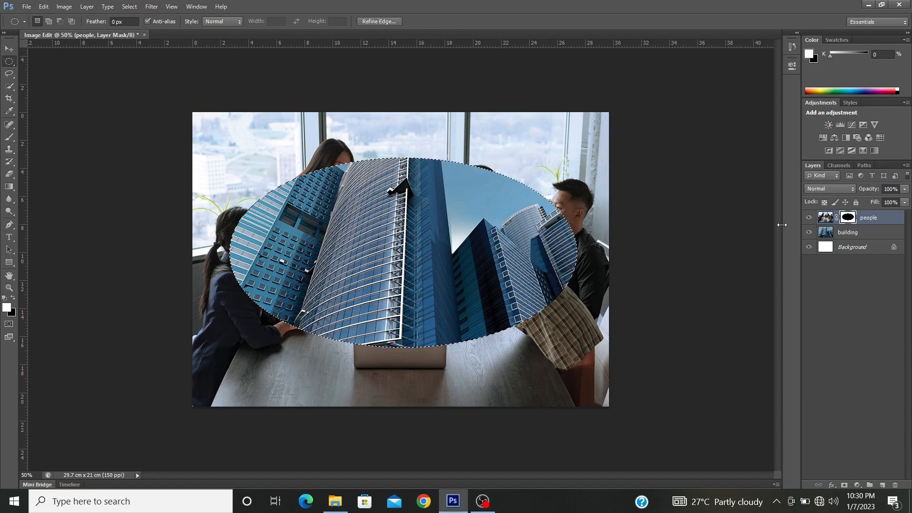
{"action": "left_click", "coordinate": [525, 201]}
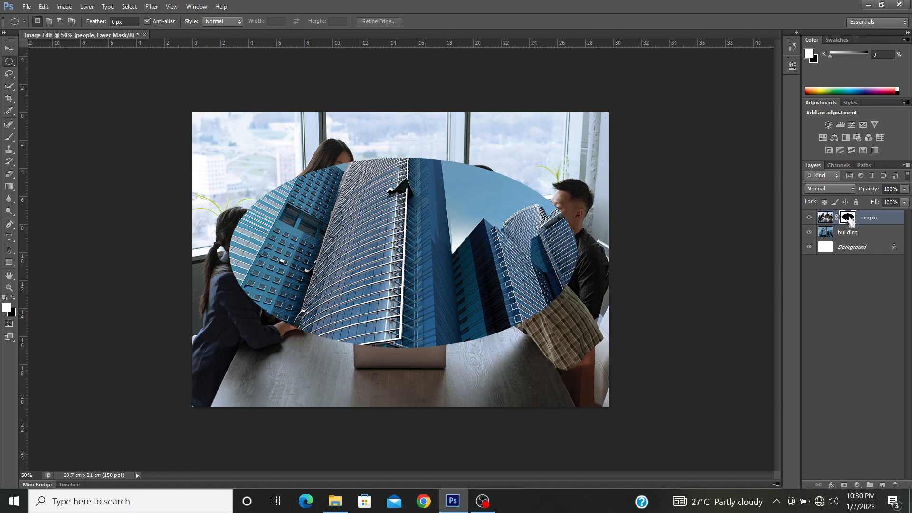
Step: Invert the people layer's mask several times to swap which photo fills the ellipse, and delete the layer mask
{"action": "key", "text": "ctrl+i"}
{"action": "key", "text": "ctrl+i"}
{"action": "key", "text": "ctrl+i"}
{"action": "key", "text": "ctrl+i"}
{"action": "key", "text": "ctrl+i"}
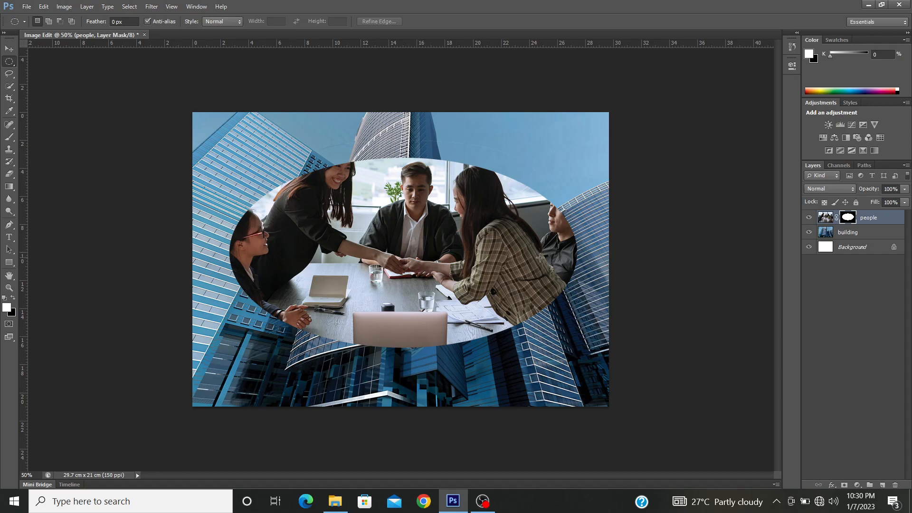
{"action": "right_click", "coordinate": [852, 219]}
{"action": "left_click", "coordinate": [850, 241]}
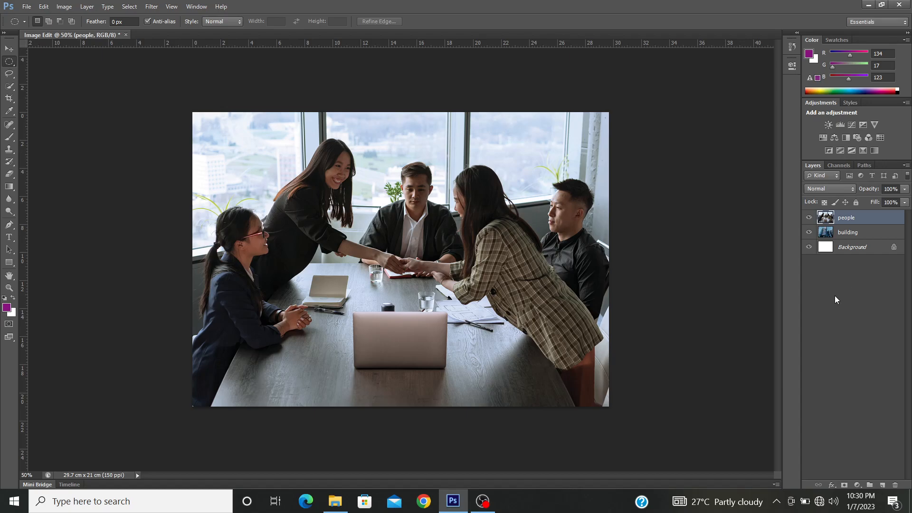
Step: Add a layer mask to the people layer, try a white-to-black linear gradient running up from the laptop, and undo the gradient
{"action": "left_click", "coordinate": [844, 485]}
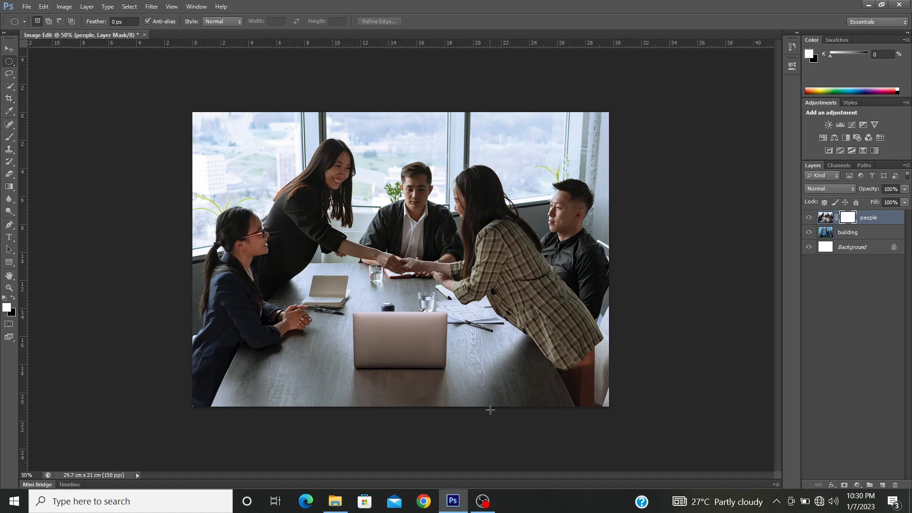
{"action": "key", "text": "g"}
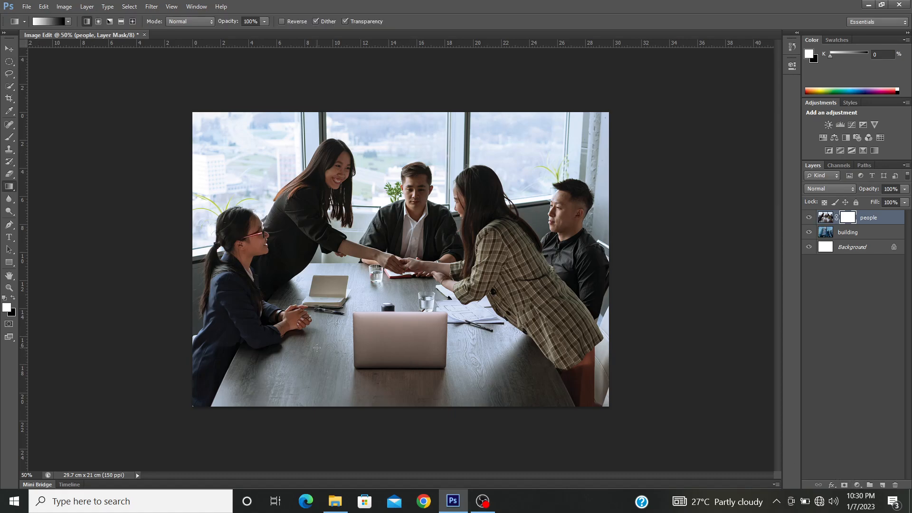
{"action": "left_click_drag", "start_coordinate": [369, 330], "coordinate": [353, 191]}
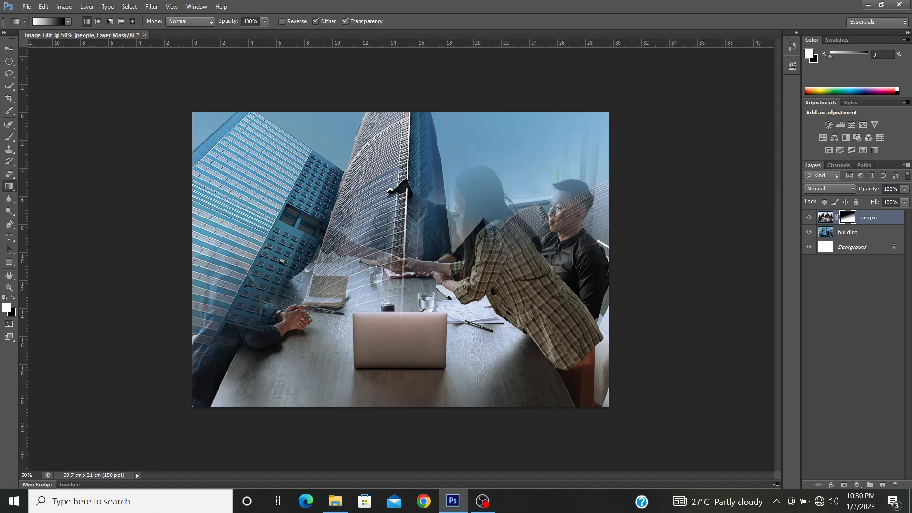
{"action": "key", "text": "ctrl+z"}
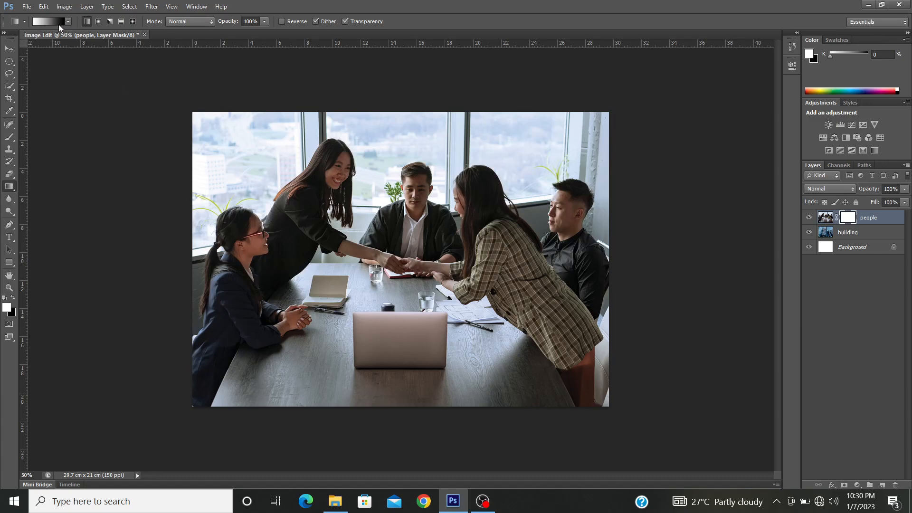
Step: Choose the Violet, Orange gradient preset and draw it across the people layer's mask several times in different directions
{"action": "left_click", "coordinate": [37, 22]}
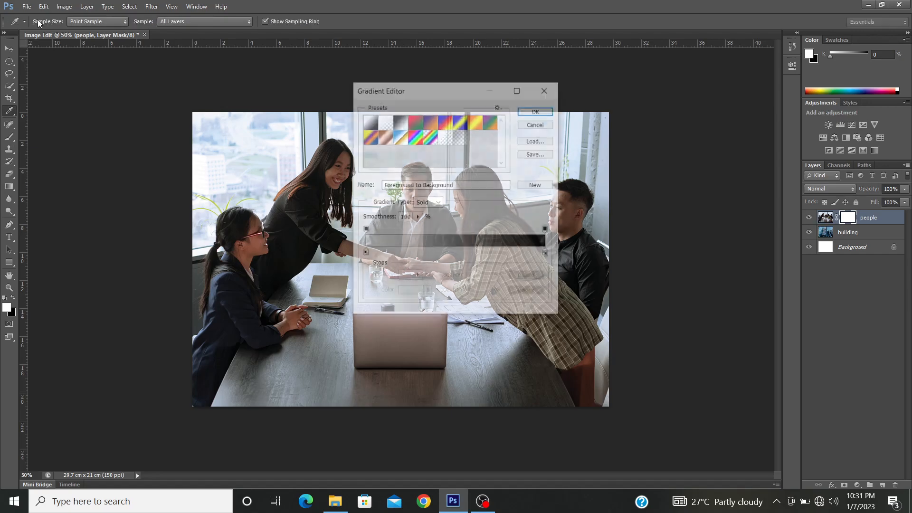
{"action": "left_click", "coordinate": [431, 122]}
{"action": "left_click", "coordinate": [446, 123]}
{"action": "left_click", "coordinate": [430, 126]}
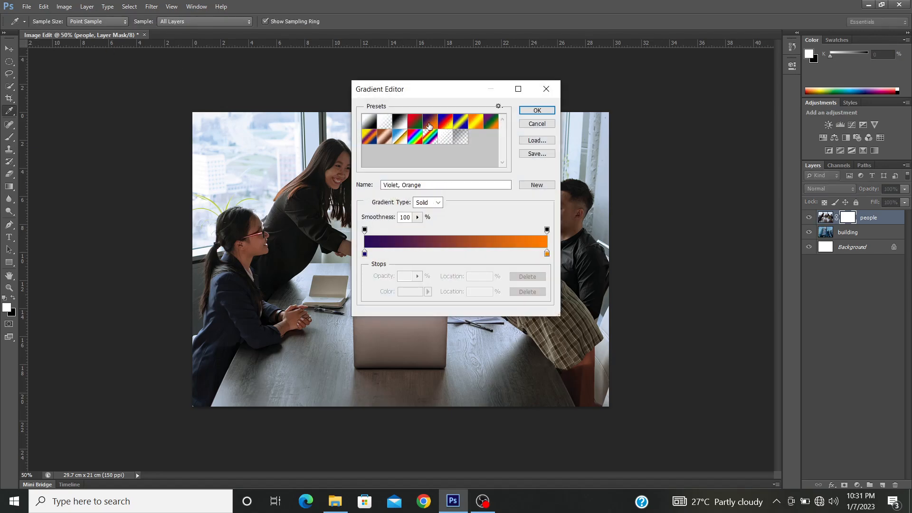
{"action": "left_click", "coordinate": [528, 113]}
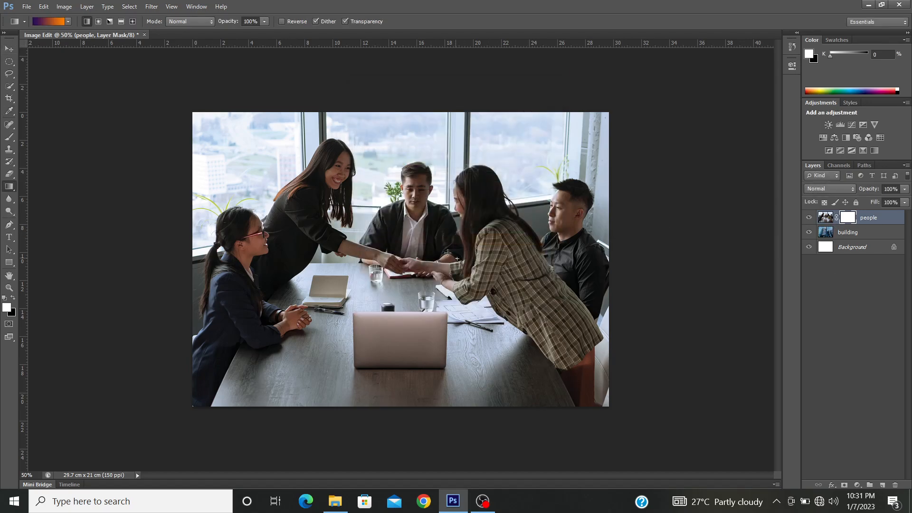
{"action": "left_click_drag", "start_coordinate": [456, 257], "coordinate": [359, 180]}
{"action": "left_click_drag", "start_coordinate": [301, 188], "coordinate": [355, 208]}
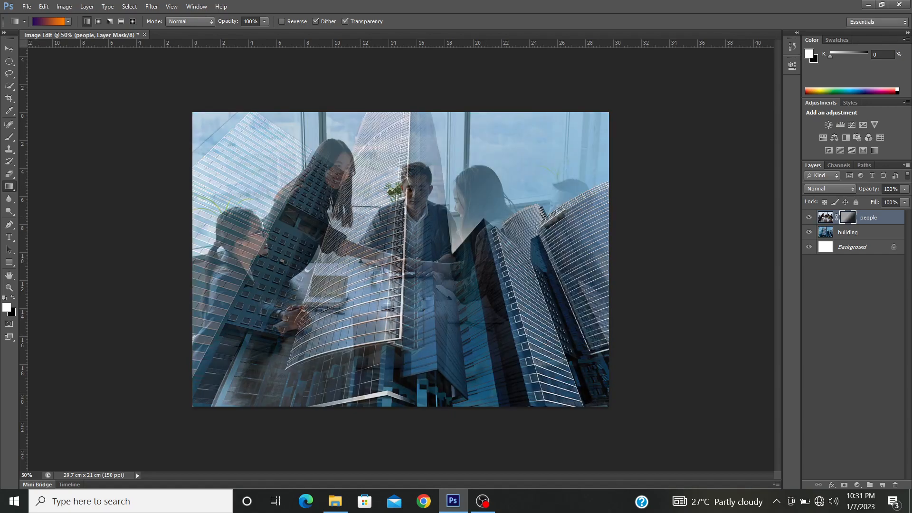
{"action": "left_click_drag", "start_coordinate": [393, 262], "coordinate": [309, 167]}
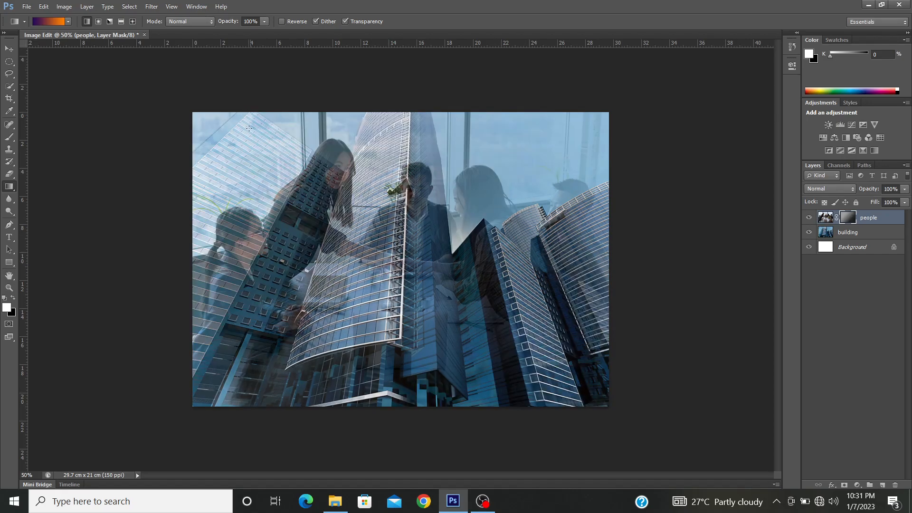
{"action": "left_click_drag", "start_coordinate": [263, 137], "coordinate": [439, 243]}
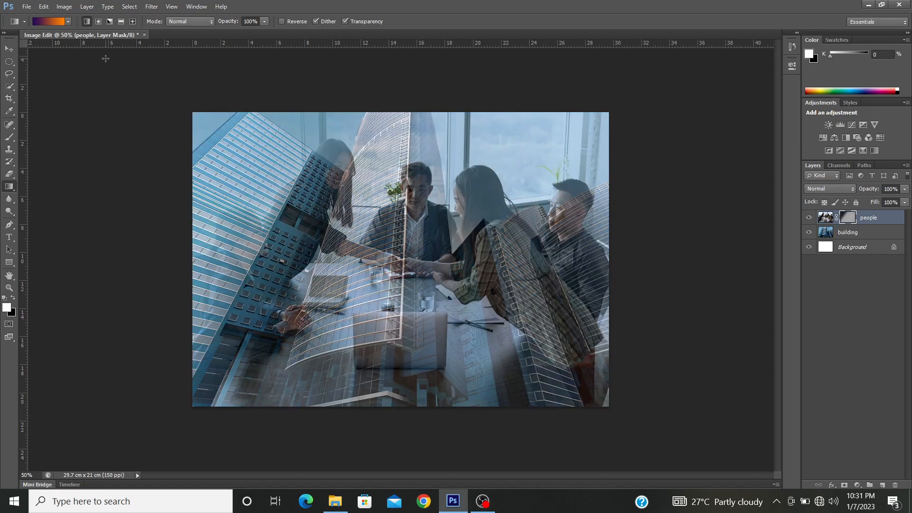
Step: Switch to the Foreground to Background gradient and redraw the people layer's mask from the standing woman towards the plaid jacket, revealing buildings on the right
{"action": "left_click", "coordinate": [59, 24]}
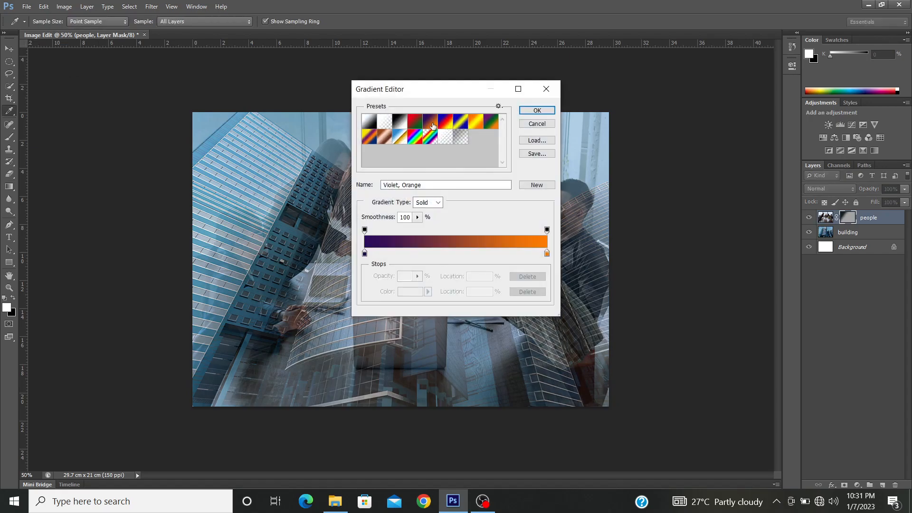
{"action": "left_click", "coordinate": [376, 125]}
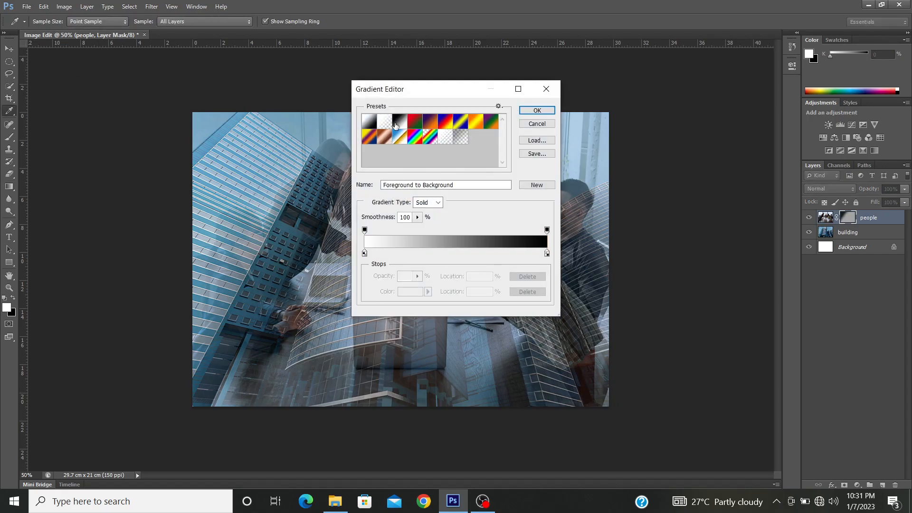
{"action": "left_click", "coordinate": [551, 112]}
{"action": "left_click_drag", "start_coordinate": [515, 270], "coordinate": [370, 249]}
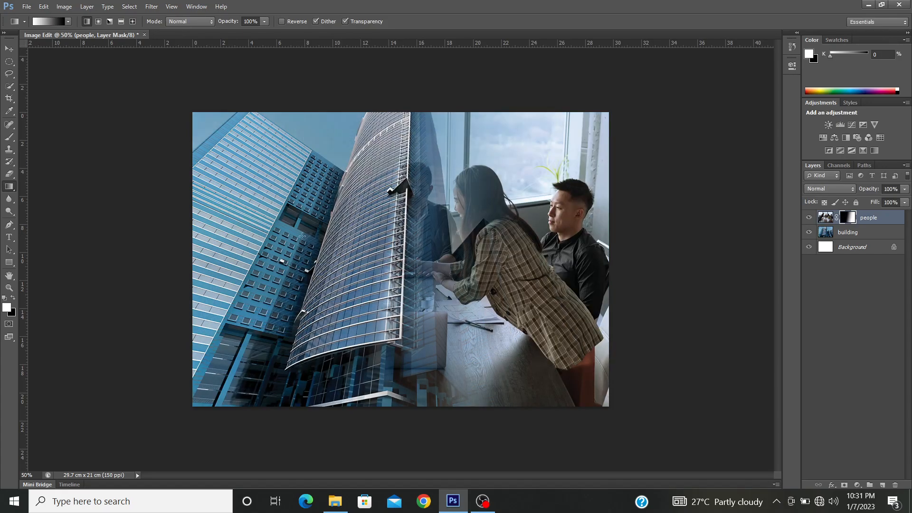
{"action": "left_click_drag", "start_coordinate": [313, 209], "coordinate": [541, 277]}
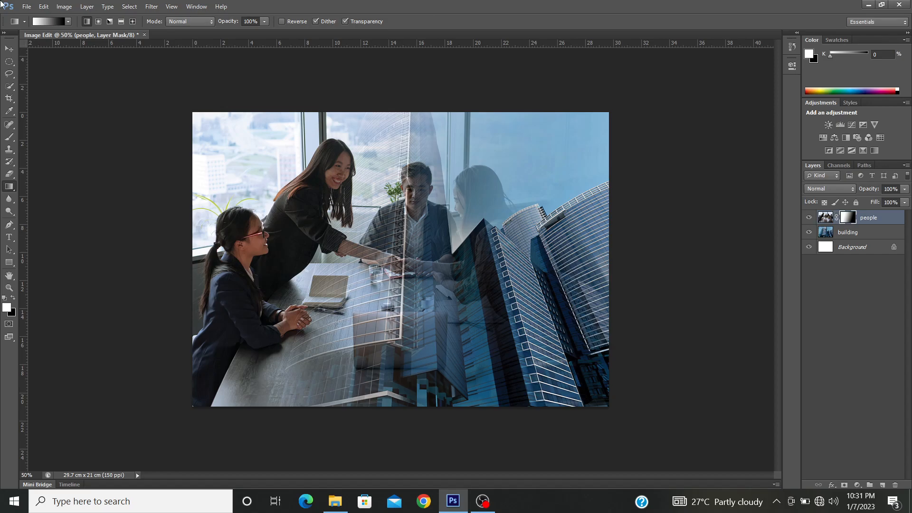
Step: Save the document as Image Edit in Photoshop PSD format in the Images folder, with Maximize Compatibility on
{"action": "left_click", "coordinate": [43, 6]}
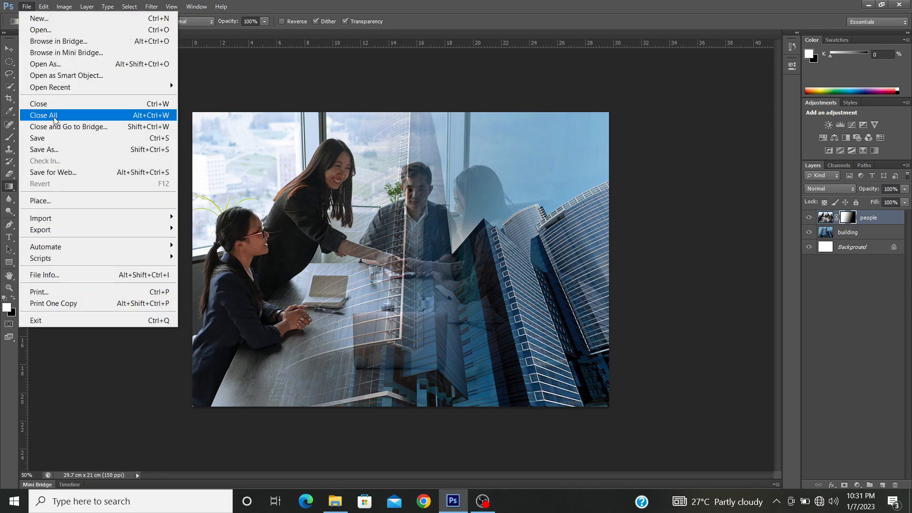
{"action": "left_click", "coordinate": [69, 149]}
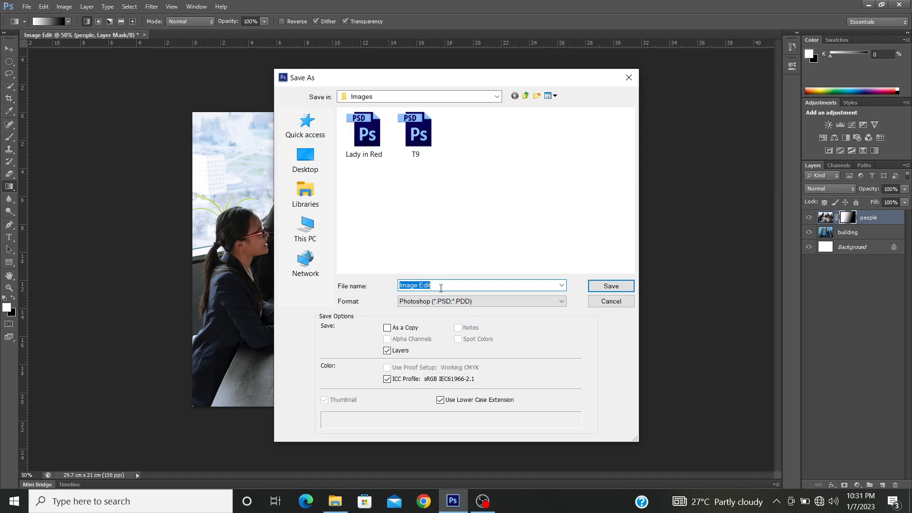
{"action": "left_click", "coordinate": [440, 288]}
{"action": "left_click", "coordinate": [615, 284]}
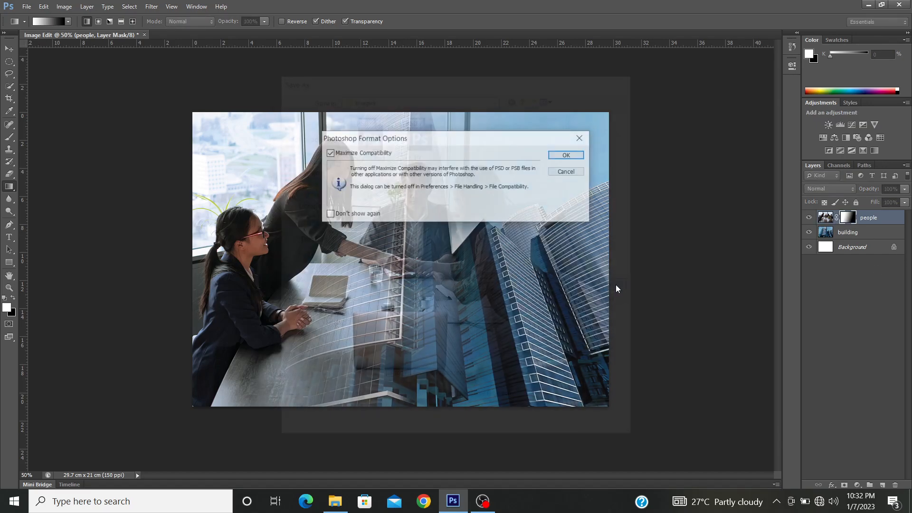
{"action": "left_click", "coordinate": [567, 155]}
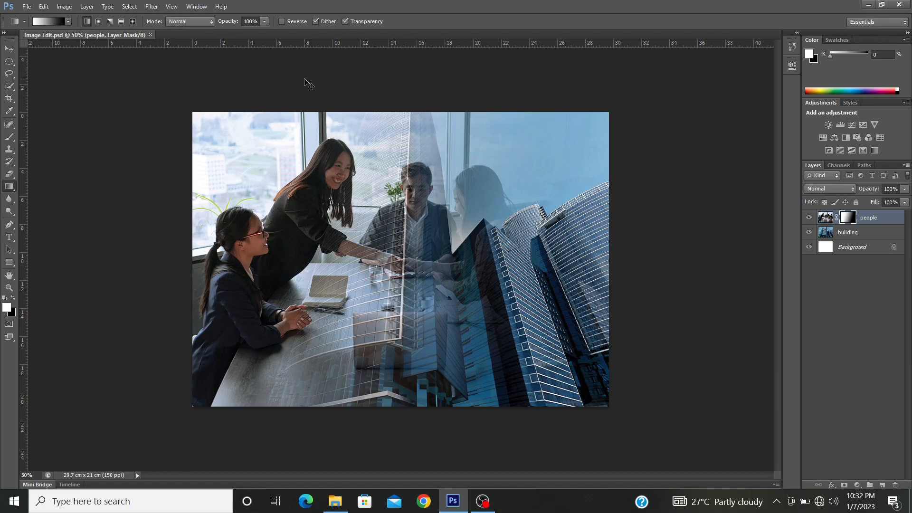
Step: Close the document and reopen the Image Edit PSD file from the Images folder
{"action": "key", "text": "ctrl+w"}
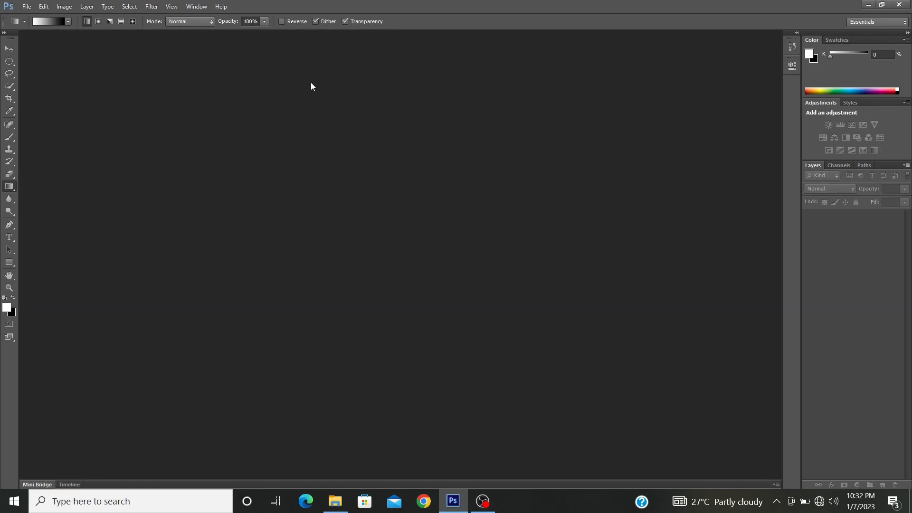
{"action": "key", "text": "ctrl+o"}
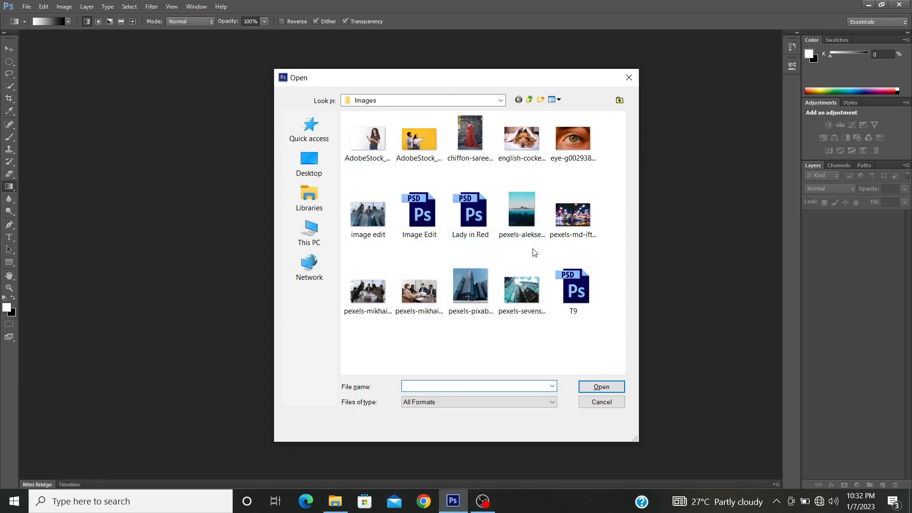
{"action": "left_click", "coordinate": [425, 223]}
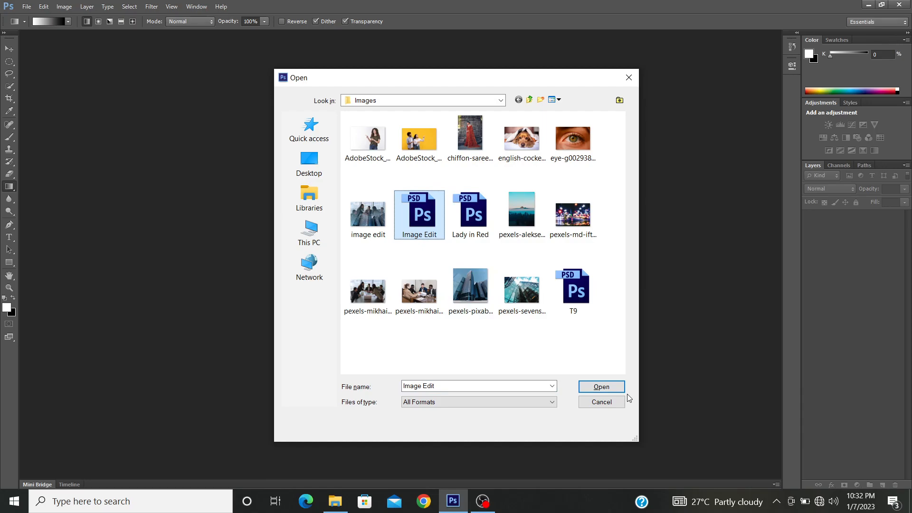
{"action": "left_click", "coordinate": [616, 386]}
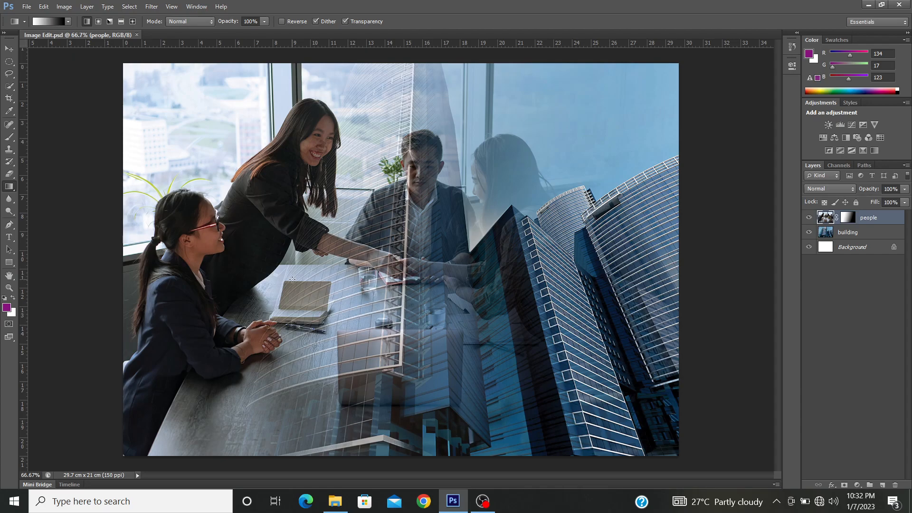
Step: Set up saving a JPEG copy in the Images folder, decline replacing the existing image edit.jpg, and delete that old file
{"action": "left_click", "coordinate": [26, 7]}
{"action": "left_click", "coordinate": [71, 149]}
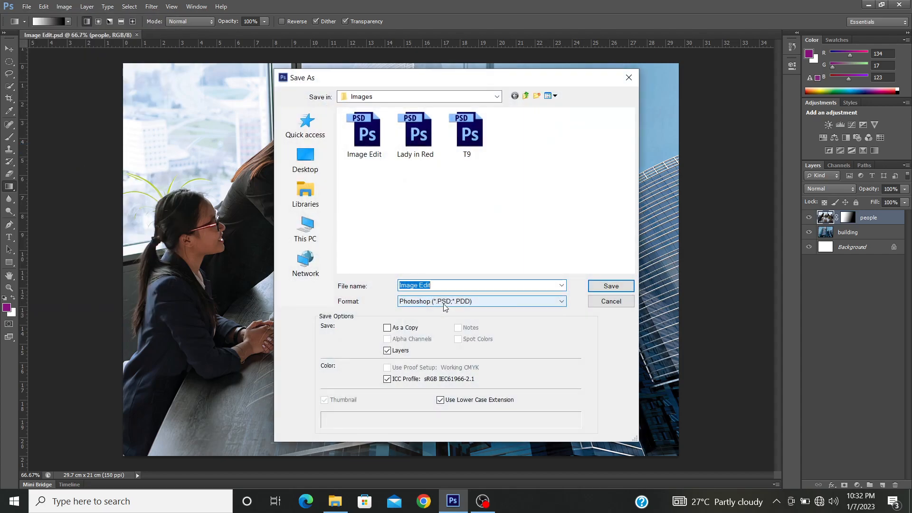
{"action": "left_click", "coordinate": [445, 306]}
{"action": "left_click", "coordinate": [432, 373]}
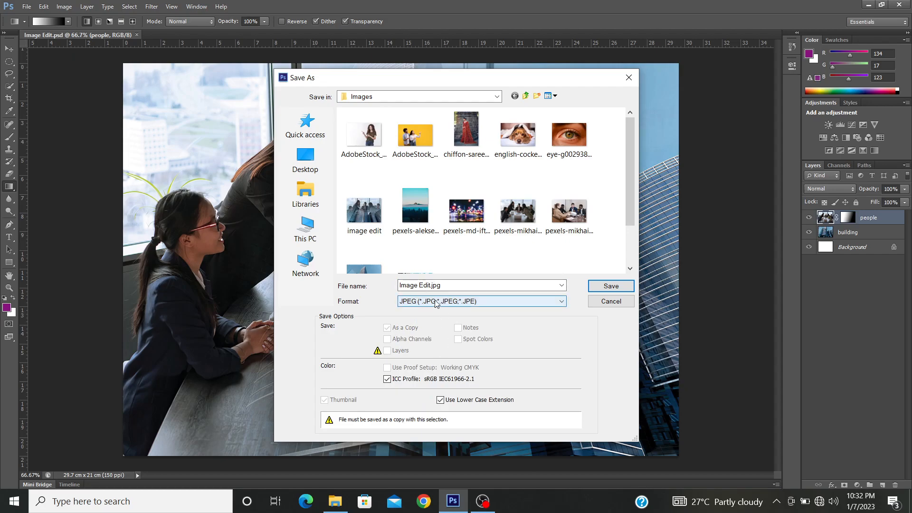
{"action": "left_click", "coordinate": [588, 291]}
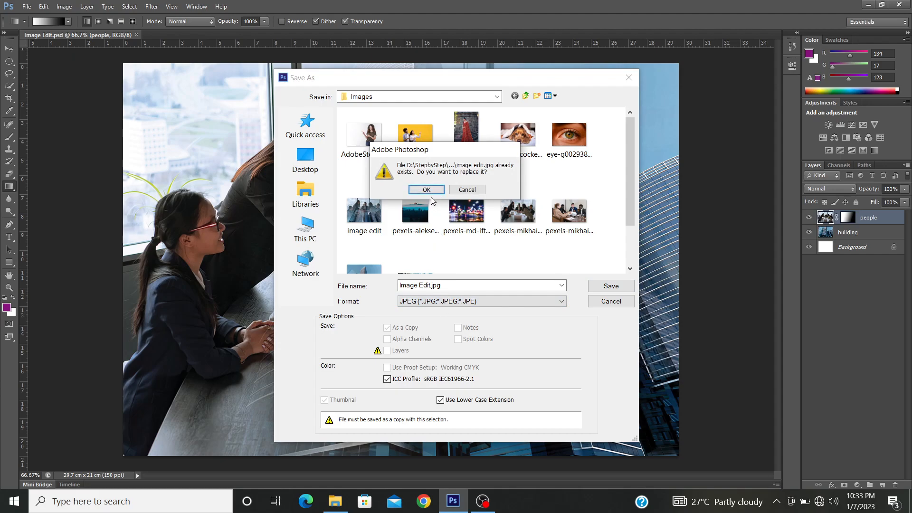
{"action": "left_click", "coordinate": [466, 189]}
{"action": "left_click", "coordinate": [352, 228]}
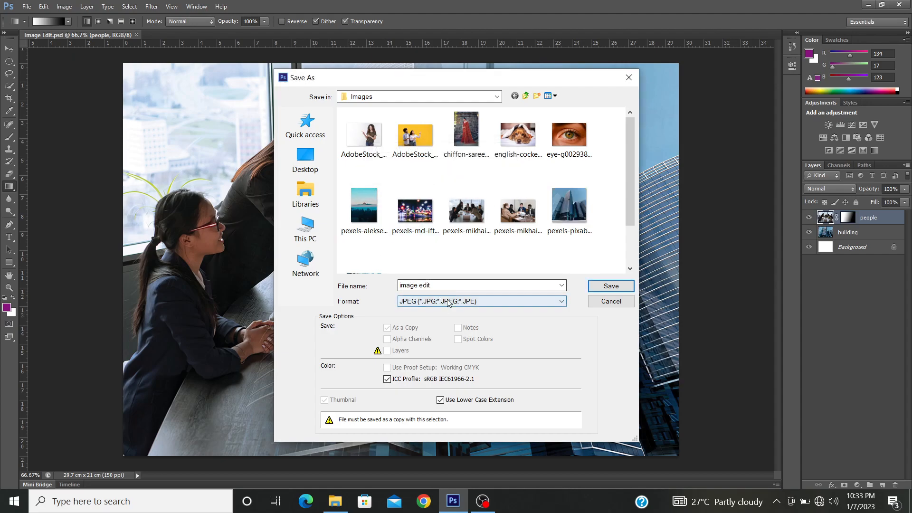
Step: Save the JPEG copy under the name image edit at Maximum quality 12
{"action": "left_click", "coordinate": [599, 285]}
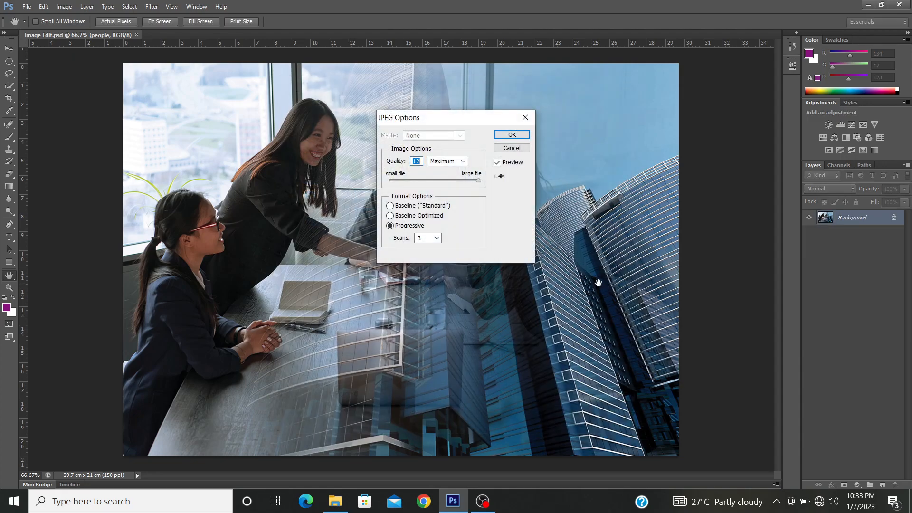
{"action": "left_click_drag", "start_coordinate": [462, 180], "coordinate": [492, 186]}
{"action": "left_click", "coordinate": [513, 136]}
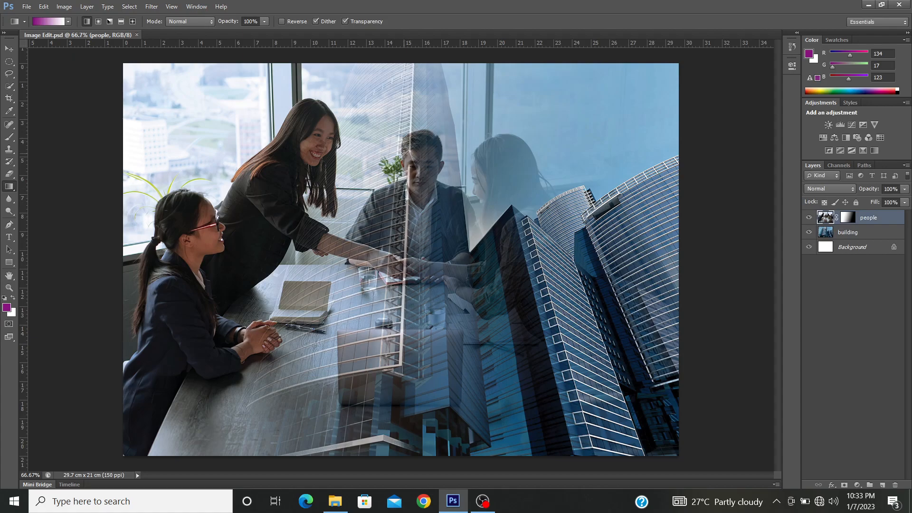
Step: Close the PSD document, and open the image edit JPEG from the Images folder to inspect its layers before closing it
{"action": "left_click", "coordinate": [137, 35]}
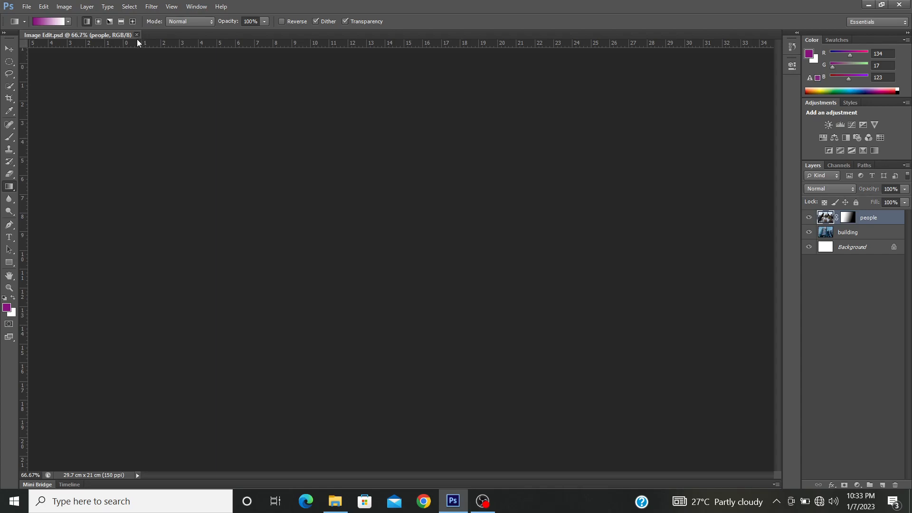
{"action": "key", "text": "ctrl+o"}
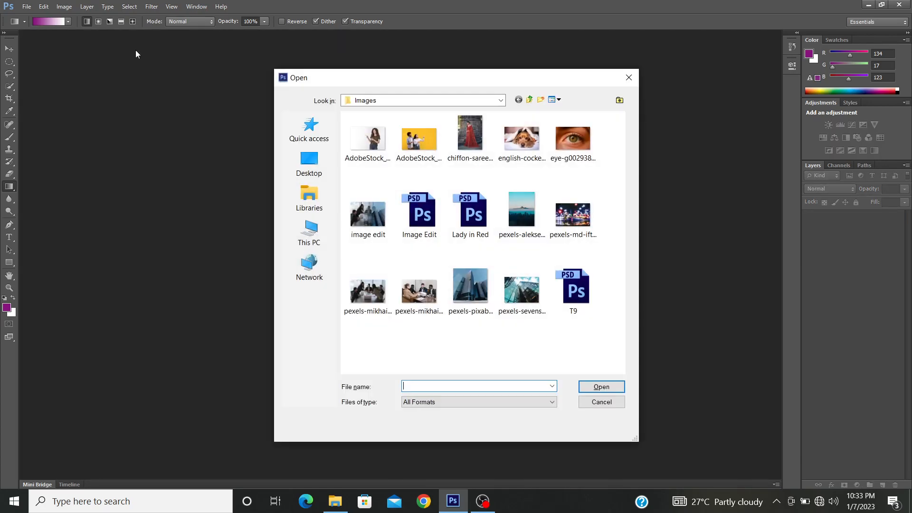
{"action": "left_click", "coordinate": [367, 214]}
{"action": "left_click", "coordinate": [596, 387]}
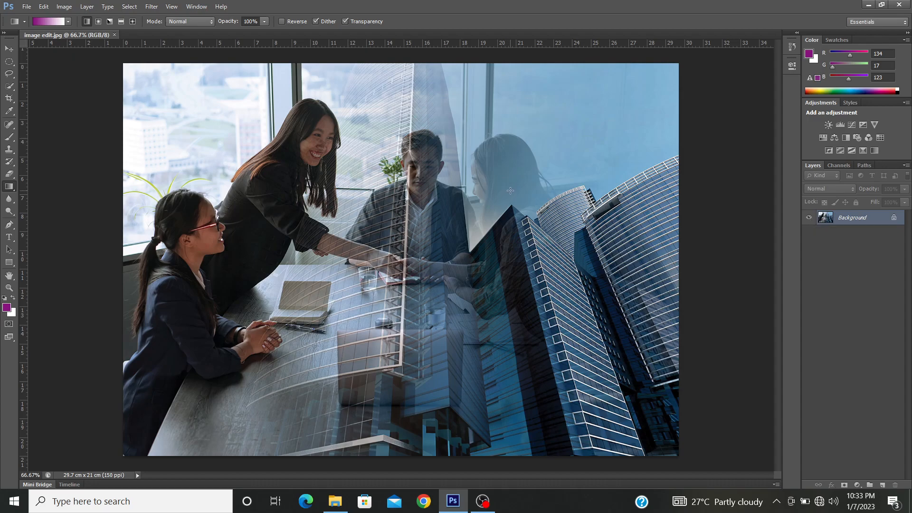
{"action": "left_click", "coordinate": [114, 35]}
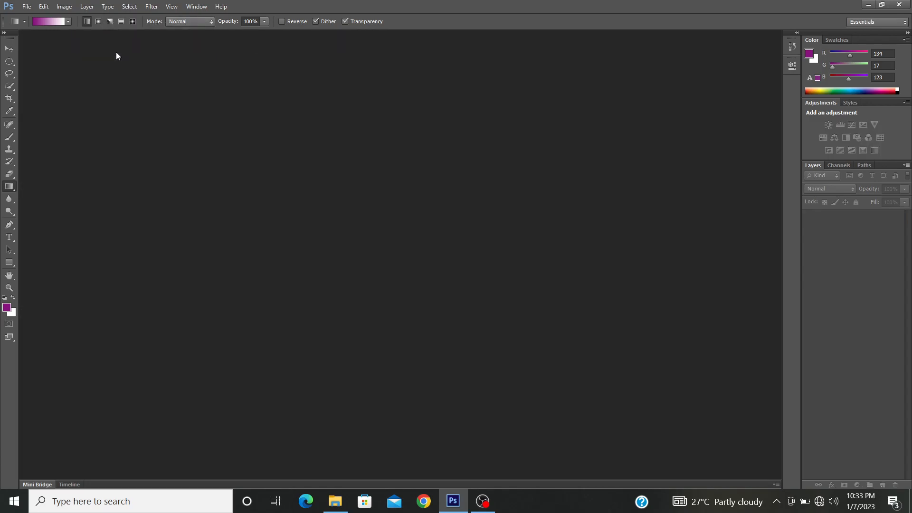